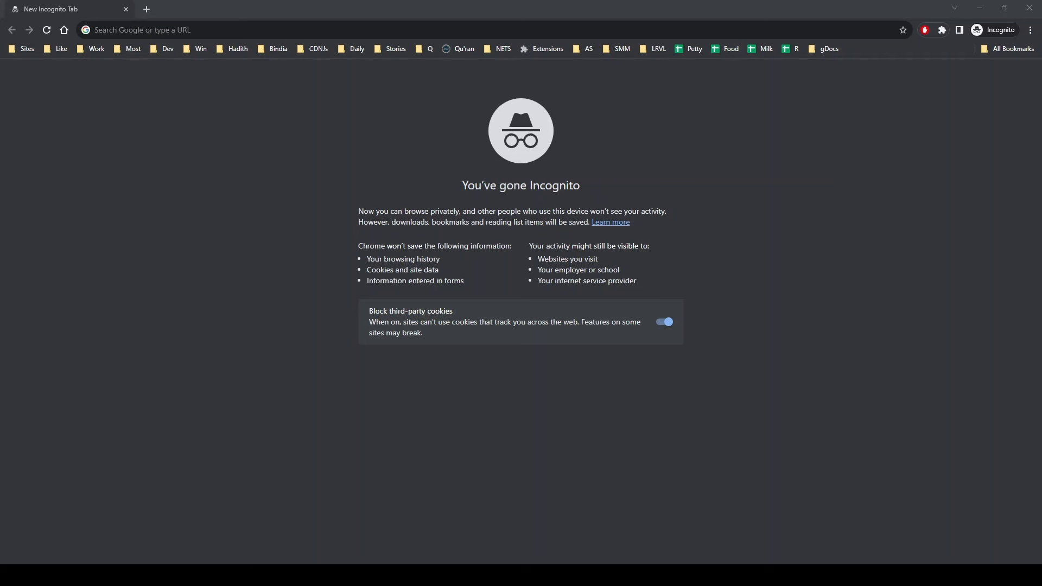
Search Google for 'download wamp' and open the 'Download Wampserver 64bits' result
left_click(165, 31)
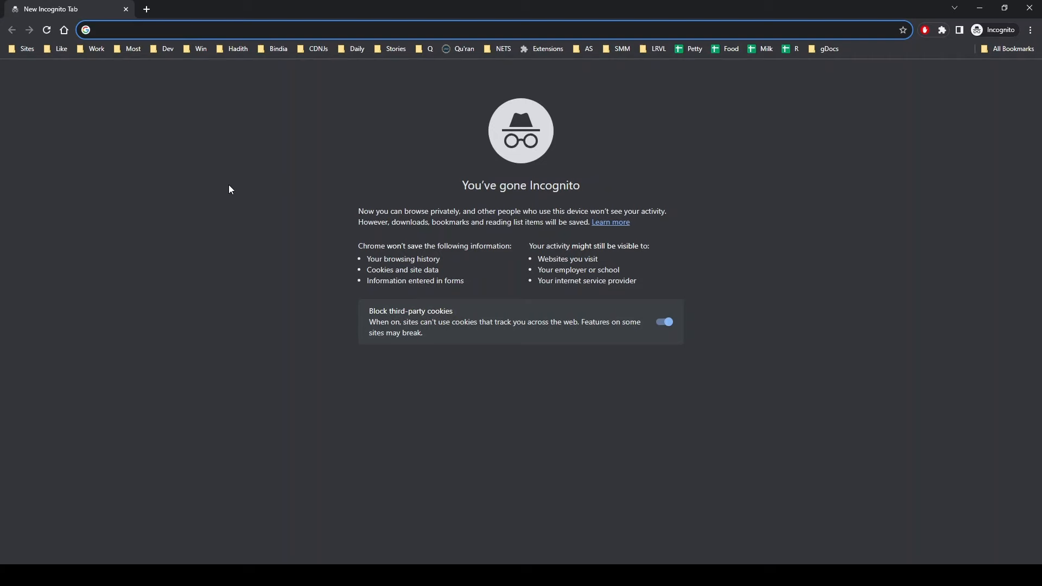
type("download wamp")
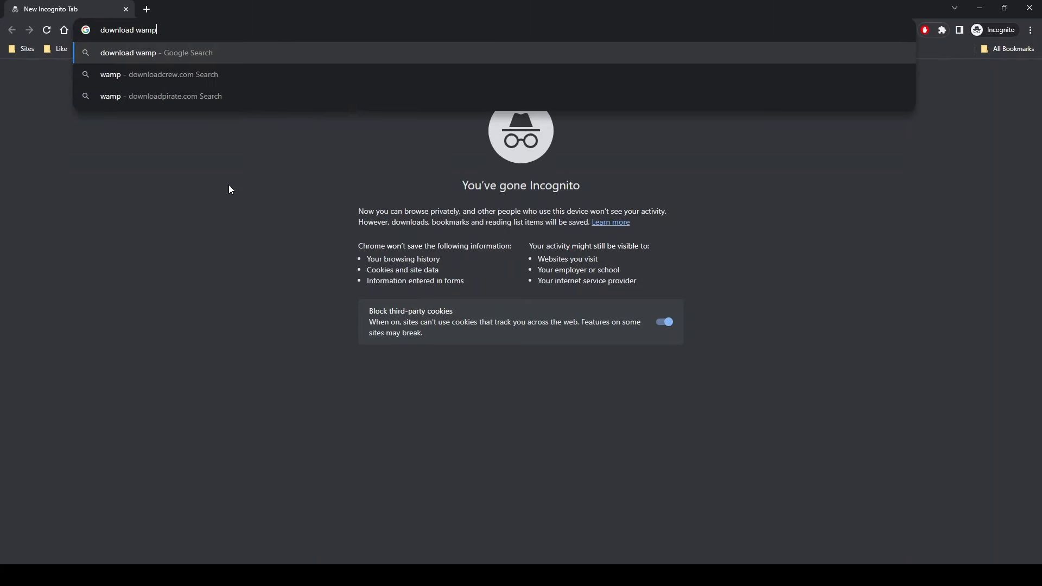
key("Return")
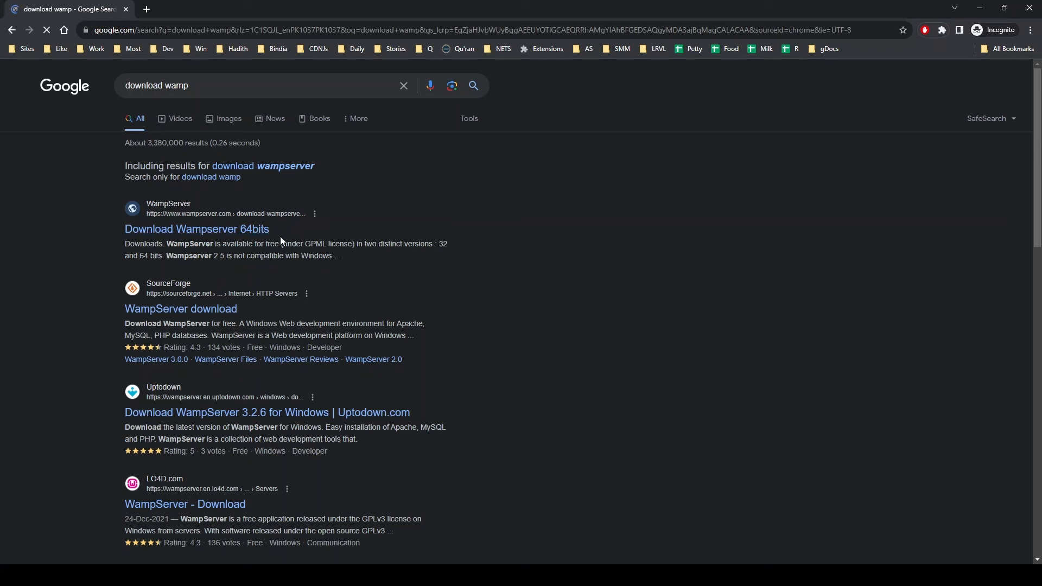
left_click(235, 233)
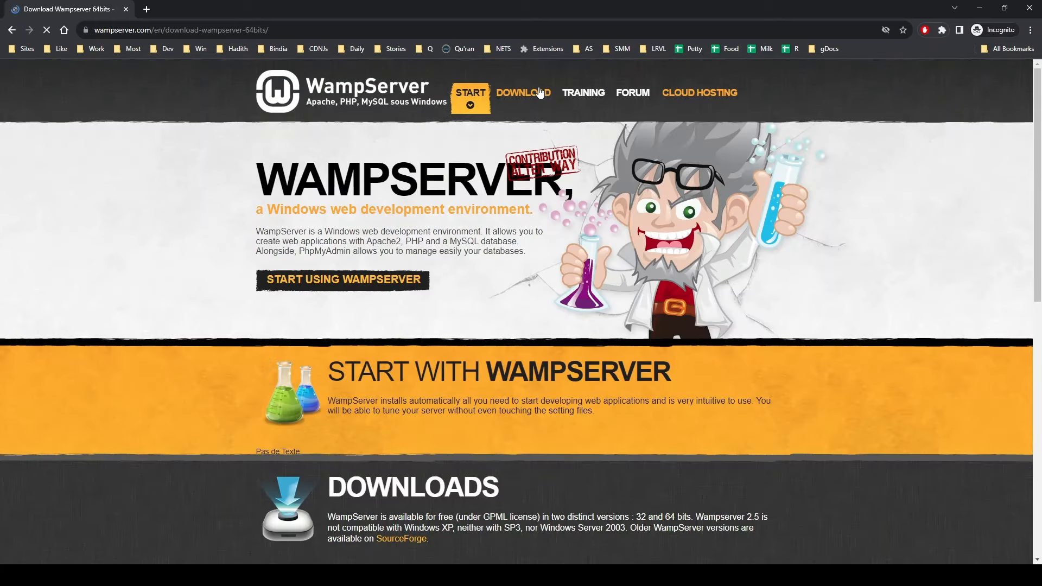
Go to the site's Downloads section and choose WAMPSERVER 64 BITS (X64) 3.2.6
left_click(531, 95)
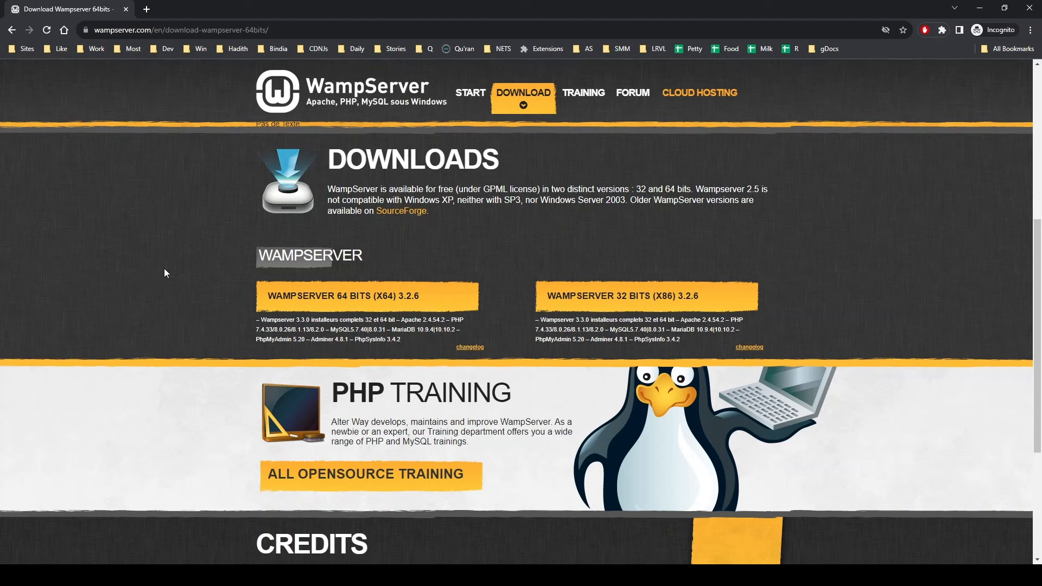
left_click(350, 302)
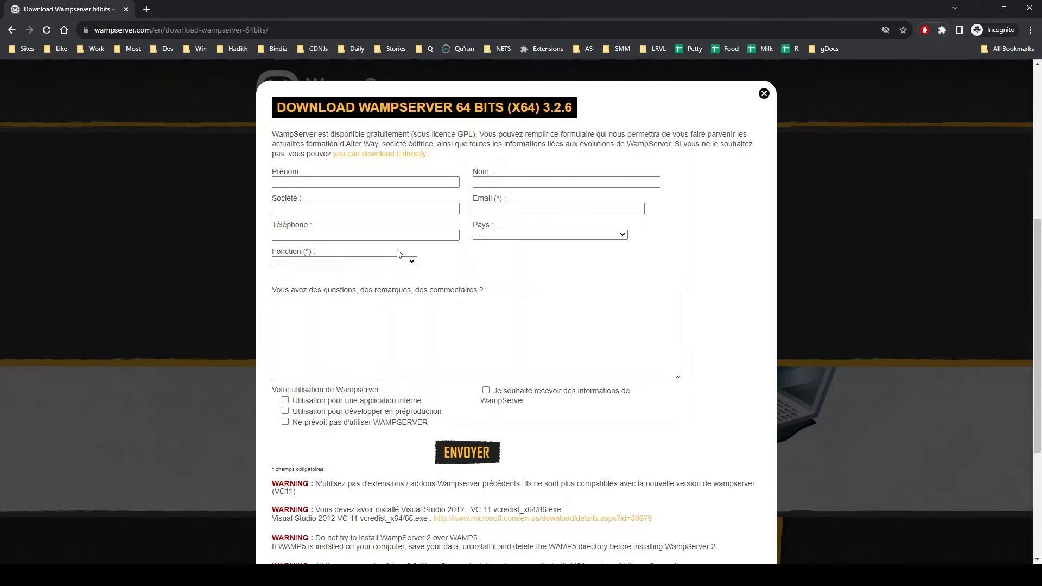
Find the Visual Studio 2012 requirement warning and open its microsoft.com link in a new tab
scroll(545, 418, "down", 1)
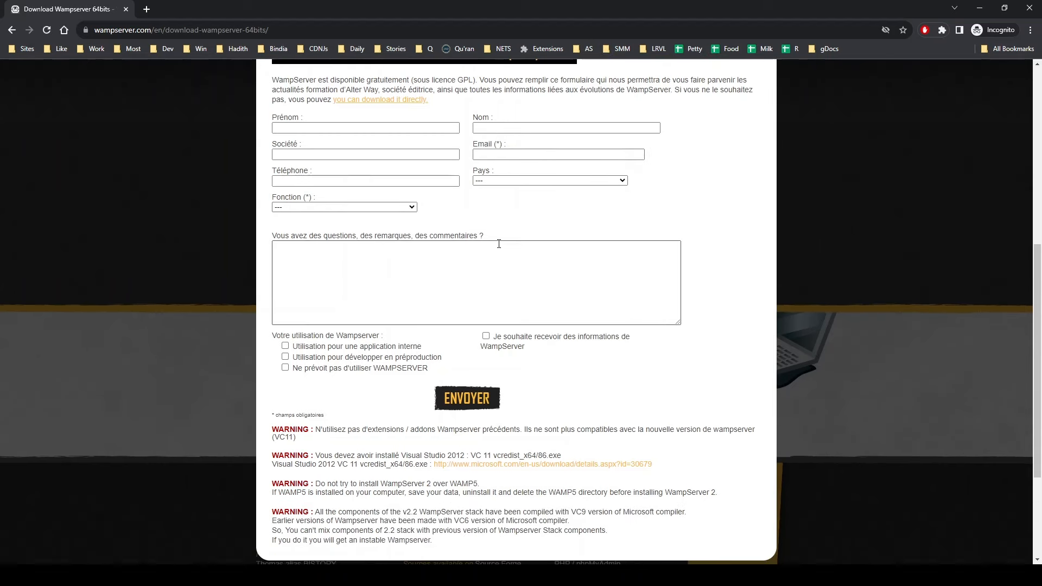
scroll(400, 171, "up", 1)
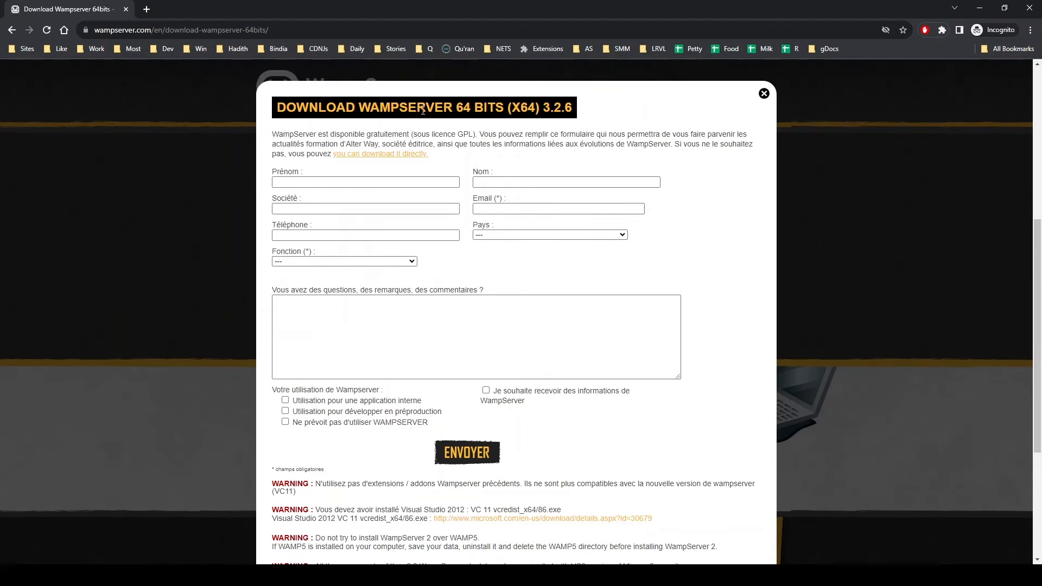
left_click_drag(400, 107, 485, 109)
scroll(530, 429, "down", 2)
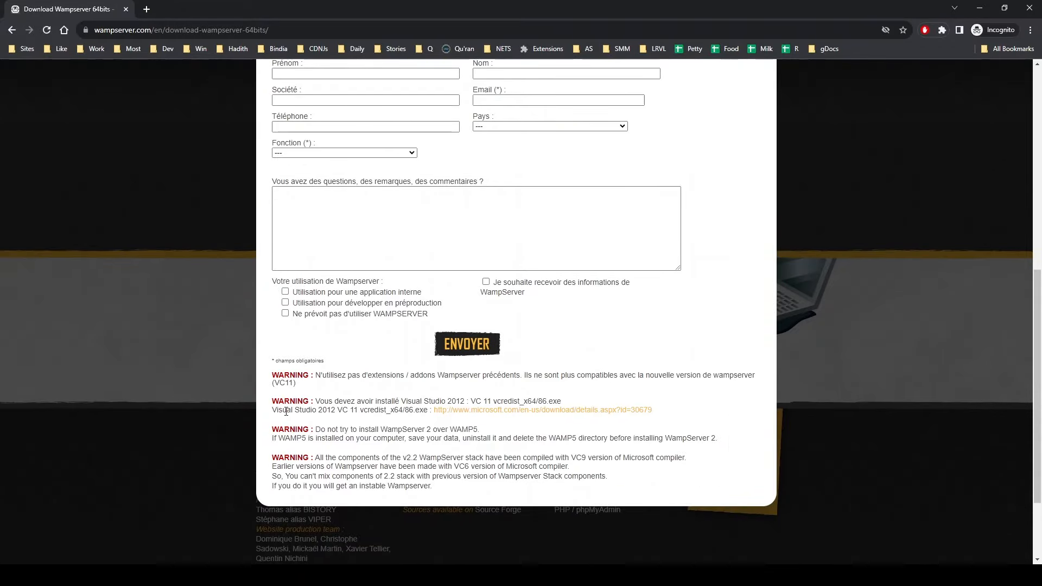
left_click_drag(310, 411, 408, 411)
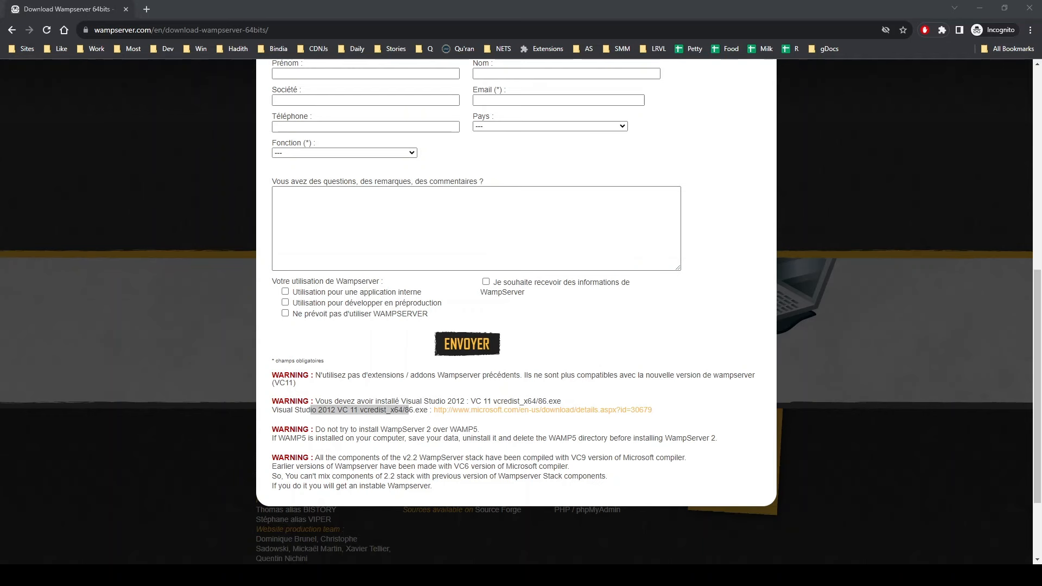
left_click(352, 395)
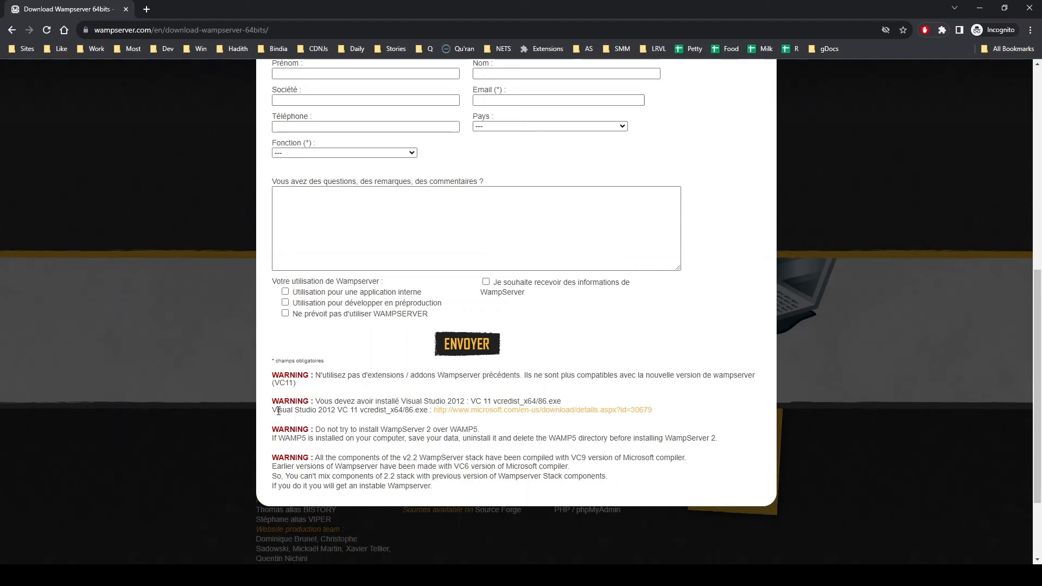
left_click_drag(272, 413, 349, 410)
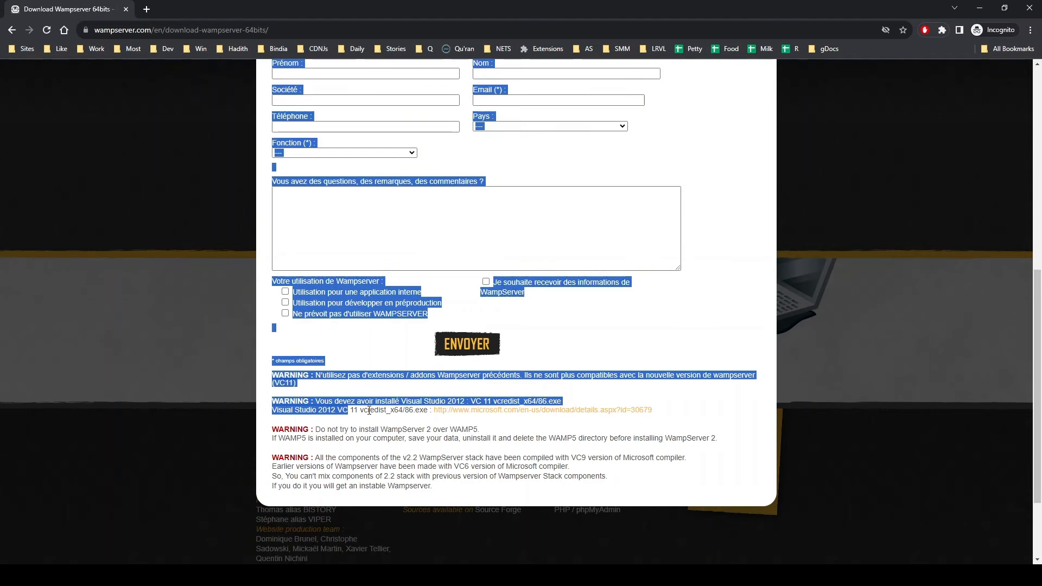
triple_click(368, 410)
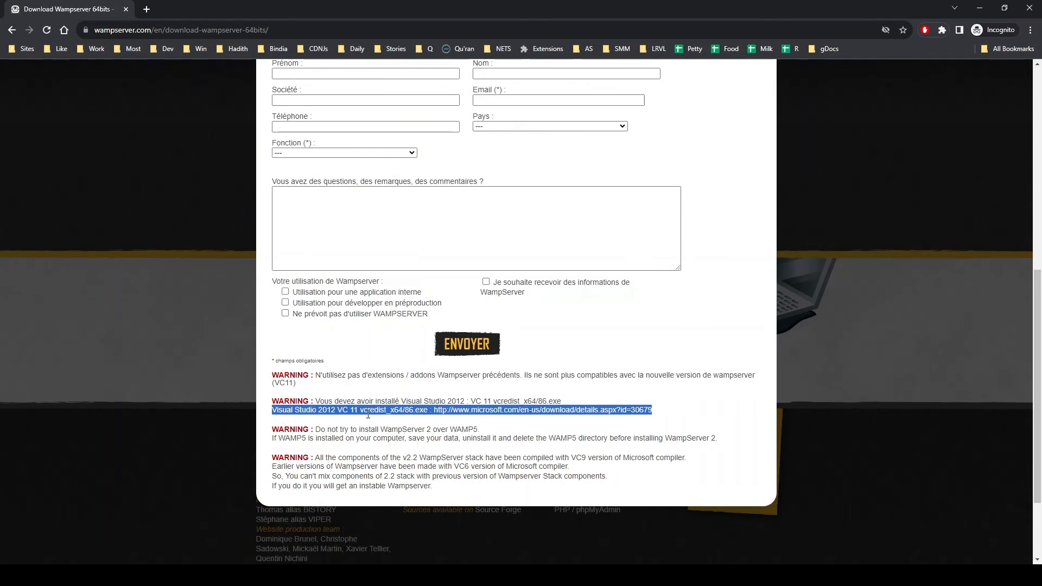
left_click(419, 423)
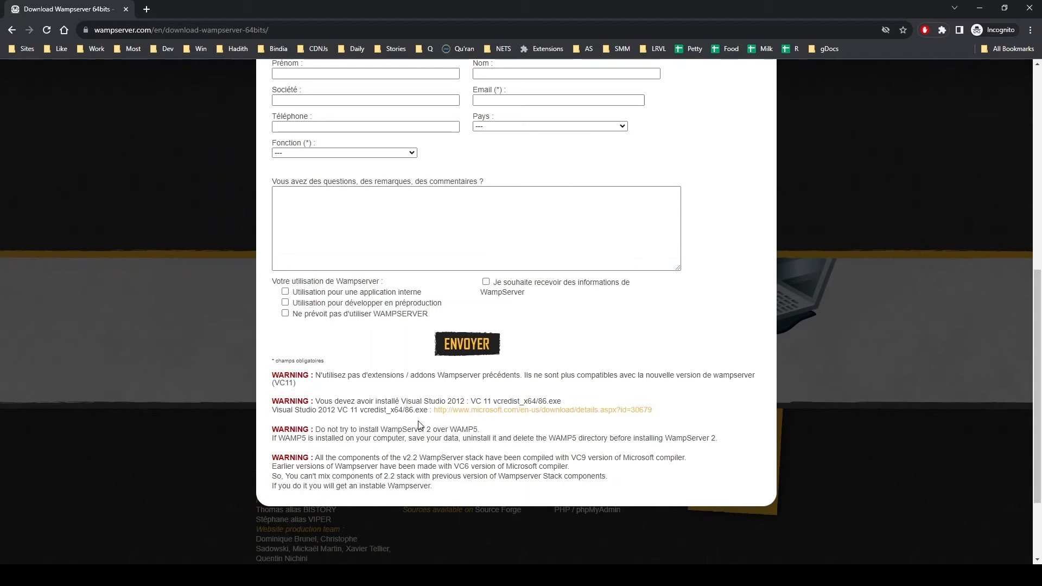
middle_click(545, 417)
left_click(216, 13)
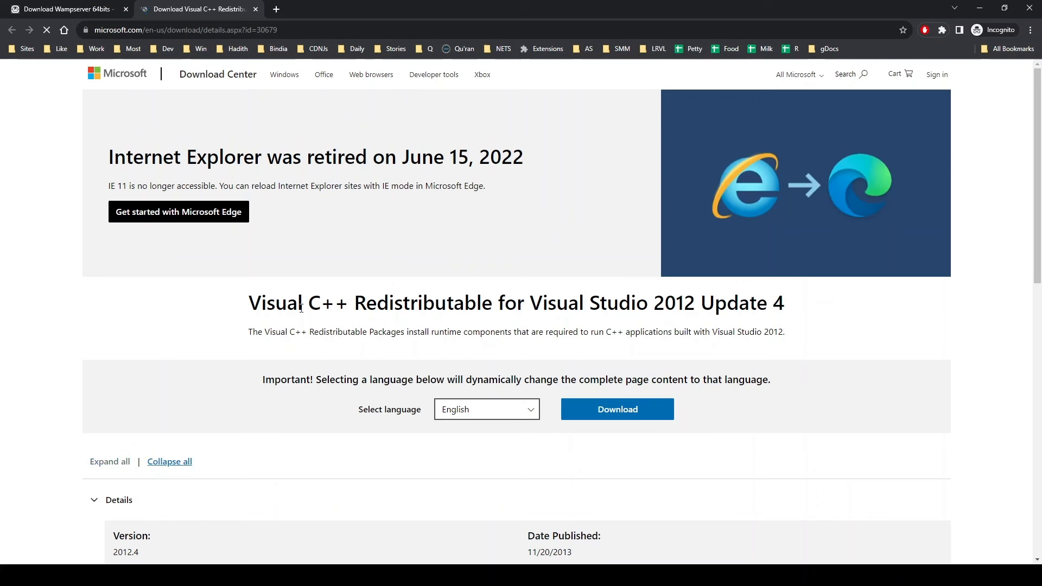
Download VSU_4\vcredist_x64.exe, the x64 Visual C++ 2012 Update 4 redistributable
left_click_drag(275, 303, 529, 305)
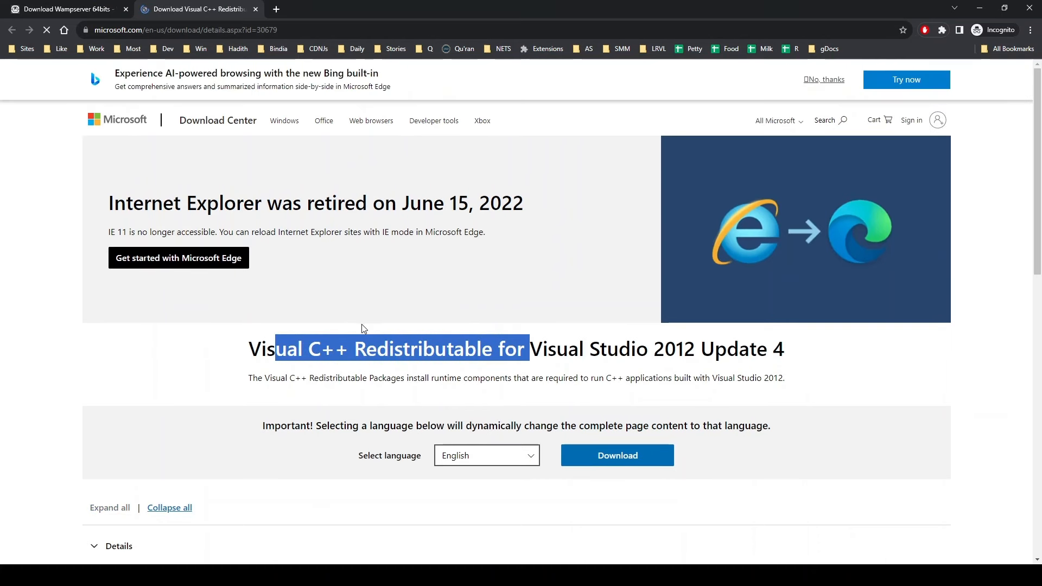
left_click(361, 326)
left_click(635, 455)
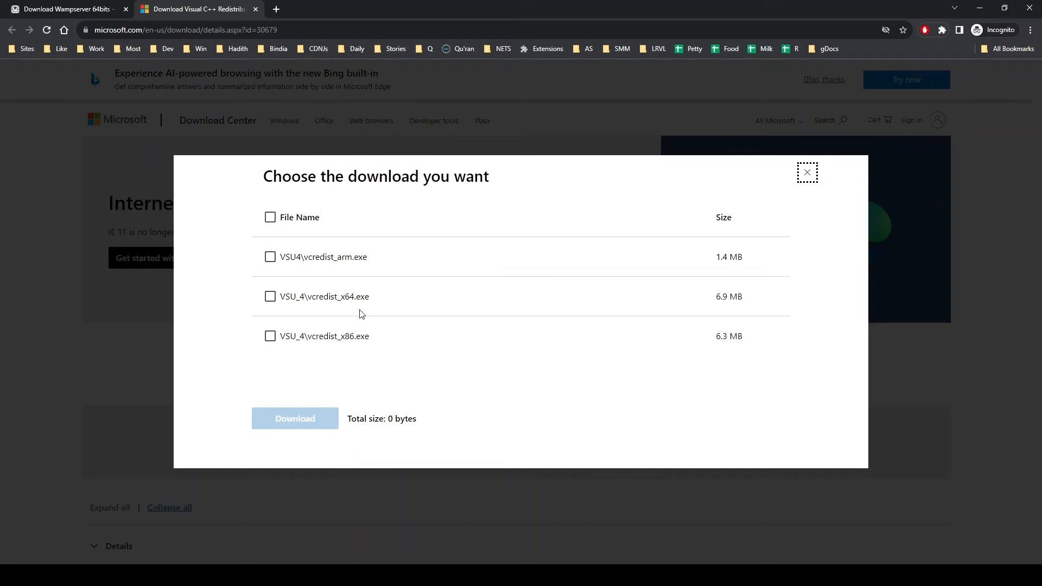
left_click(270, 297)
left_click(293, 419)
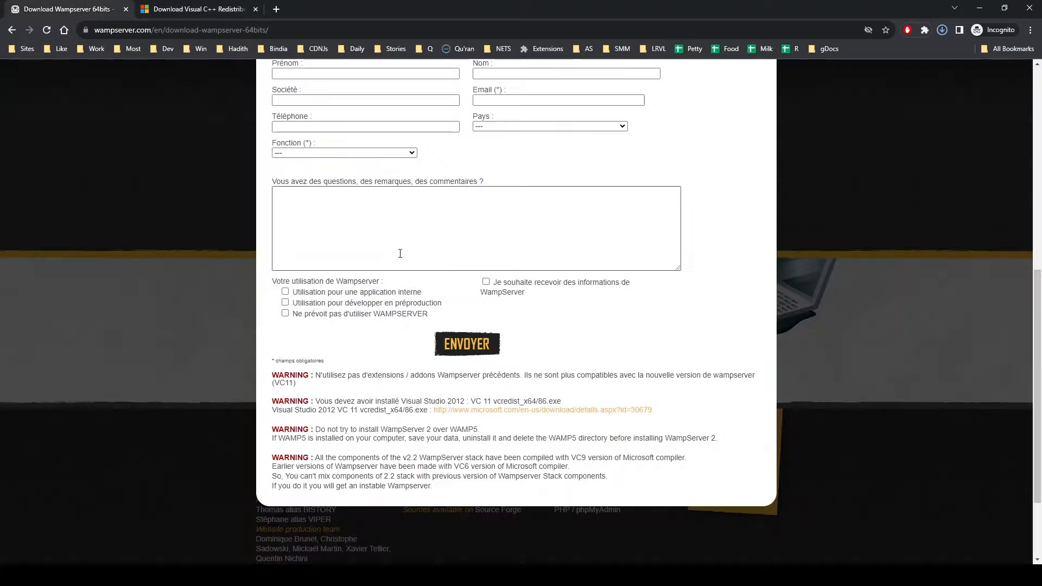
Back on the WampServer tab, use the direct-download link to get wampserver3.3.0_x64.exe
left_click(102, 9)
scroll(678, 345, "down", 3)
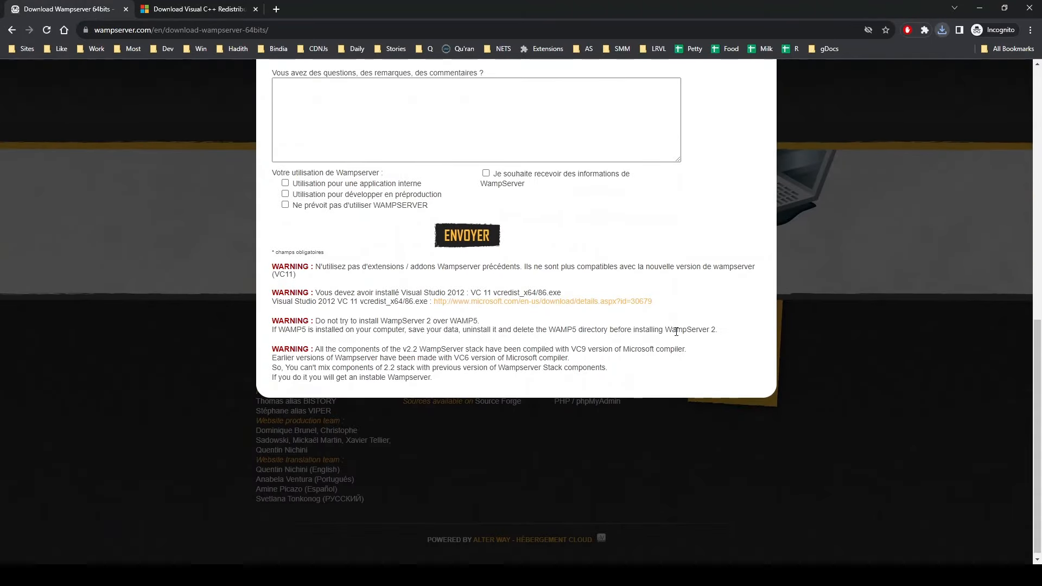
scroll(671, 358, "down", 1)
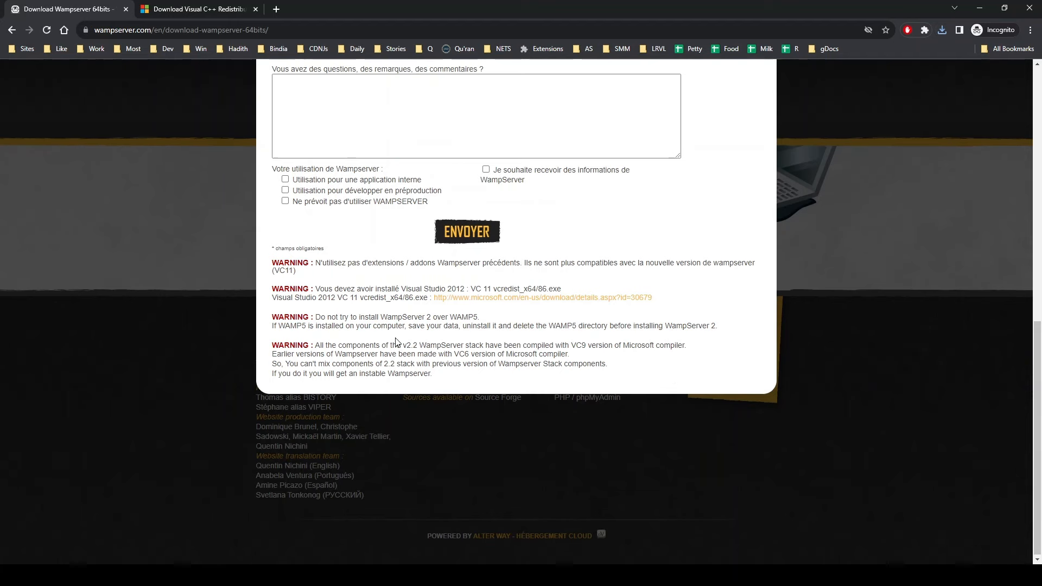
scroll(399, 320, "up", 4)
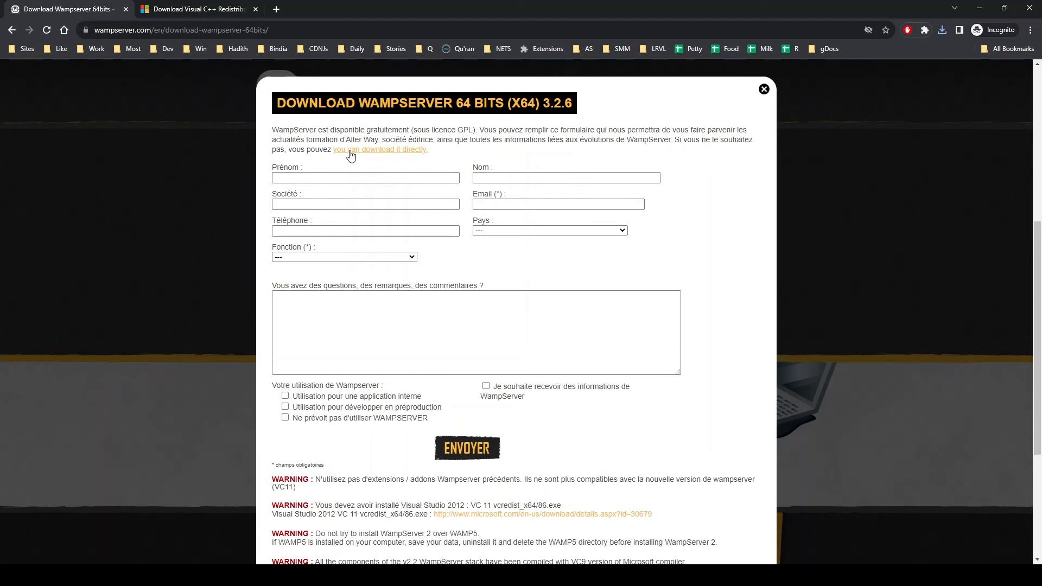
left_click(386, 157)
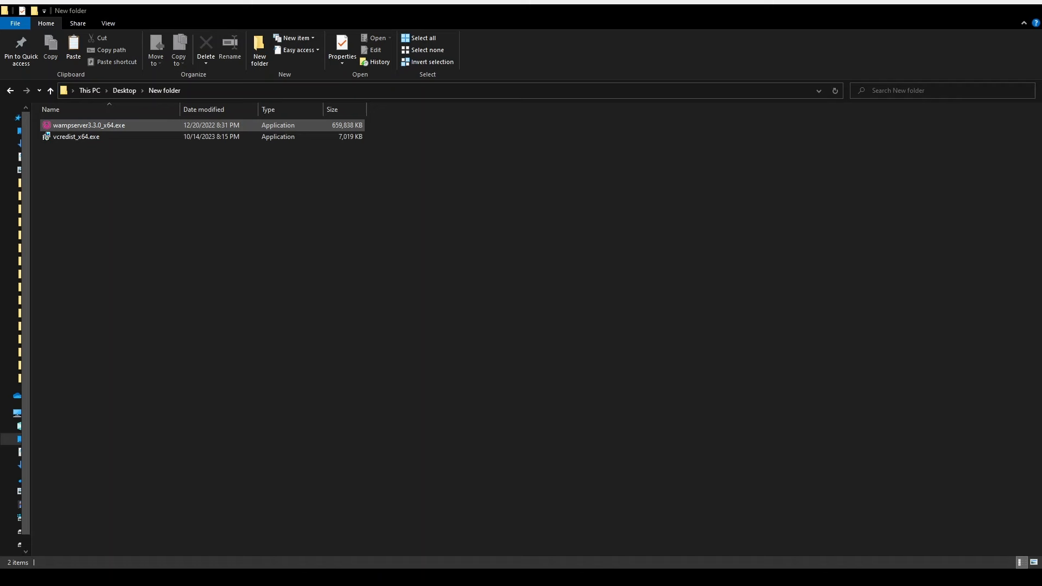
Run wampserver3.3.0_x64.exe from the Desktop's New folder
left_click(117, 126)
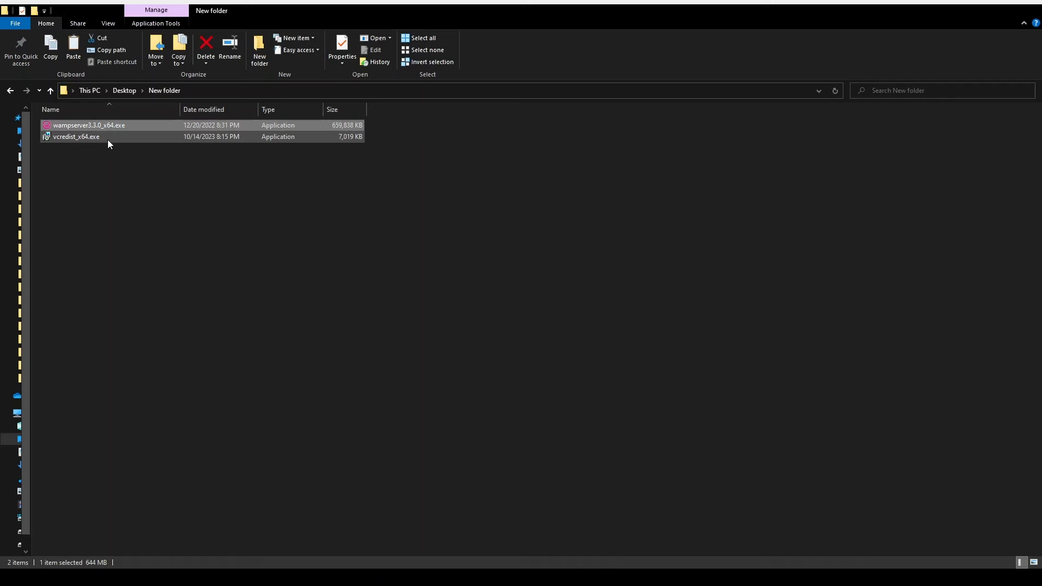
left_click(108, 139)
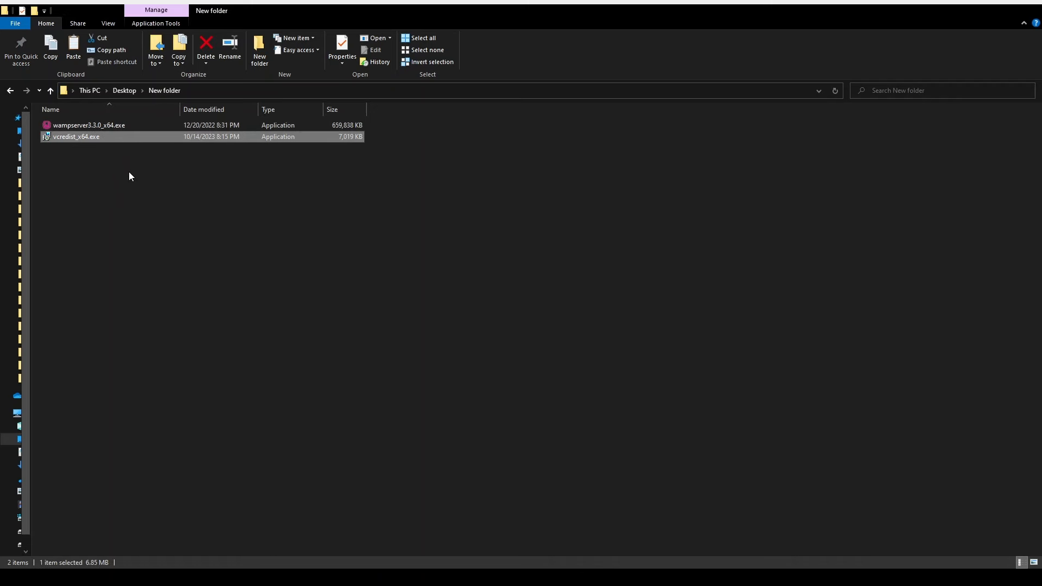
left_click(106, 127)
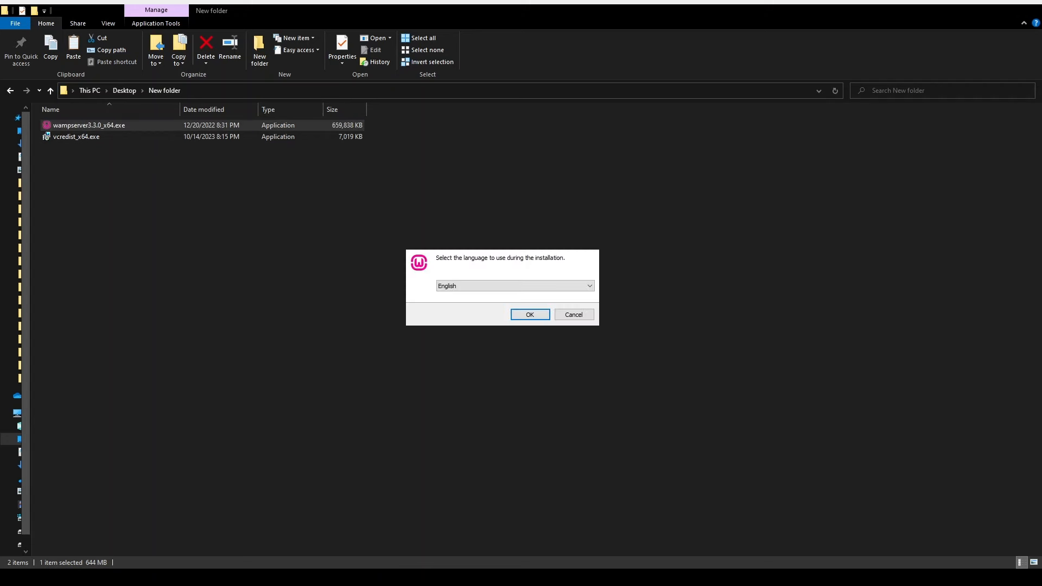
Keep English as the setup language, accept the license and pass the Information page
key("Return")
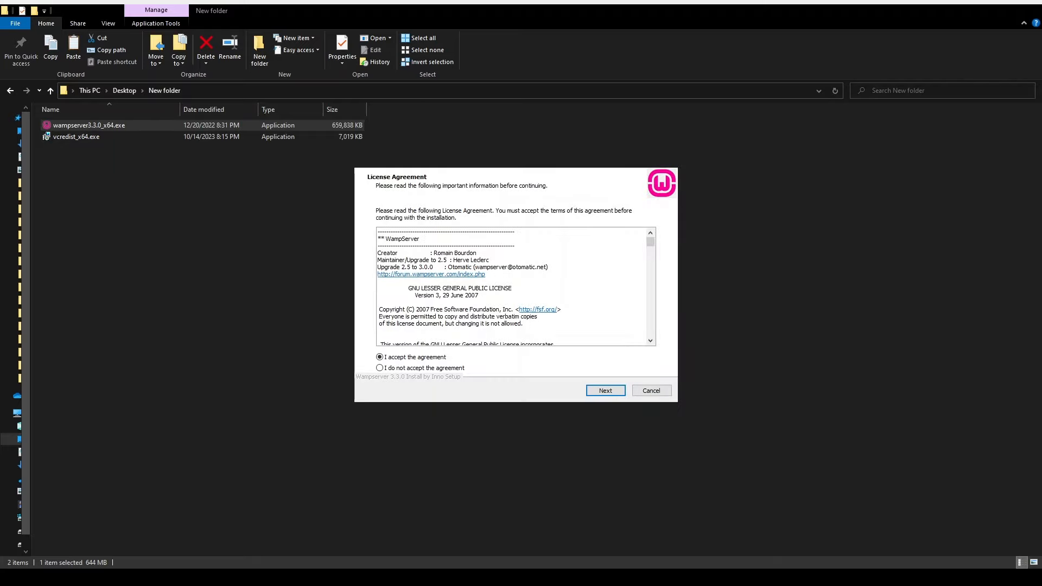
left_click(606, 390)
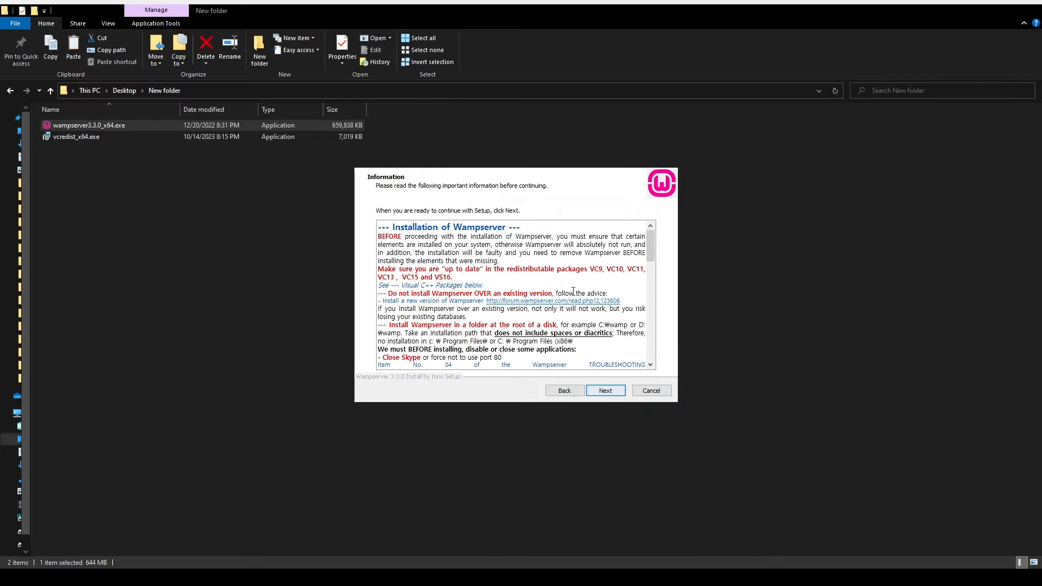
scroll(573, 291, "down", 15)
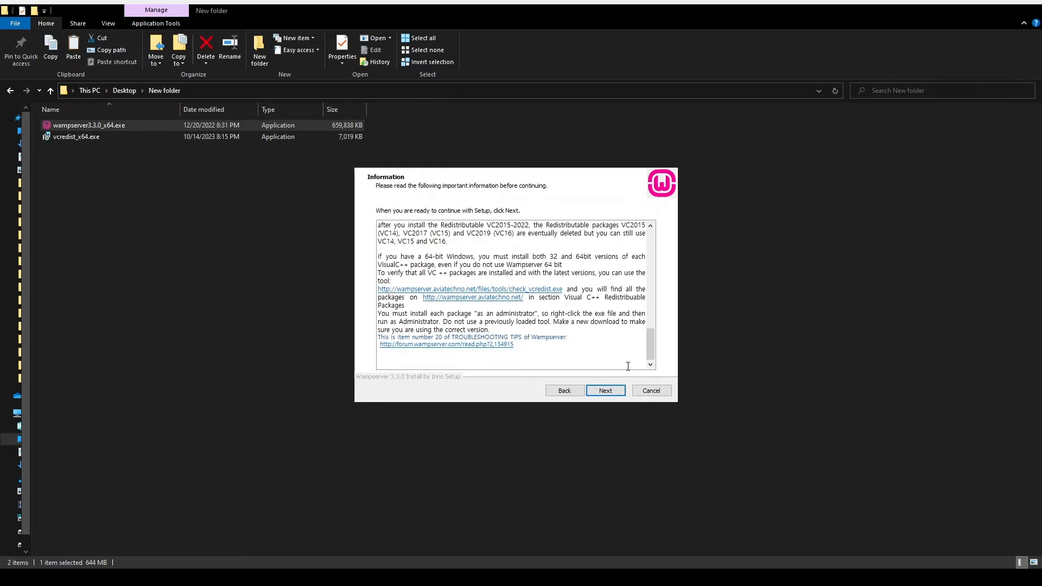
left_click(612, 388)
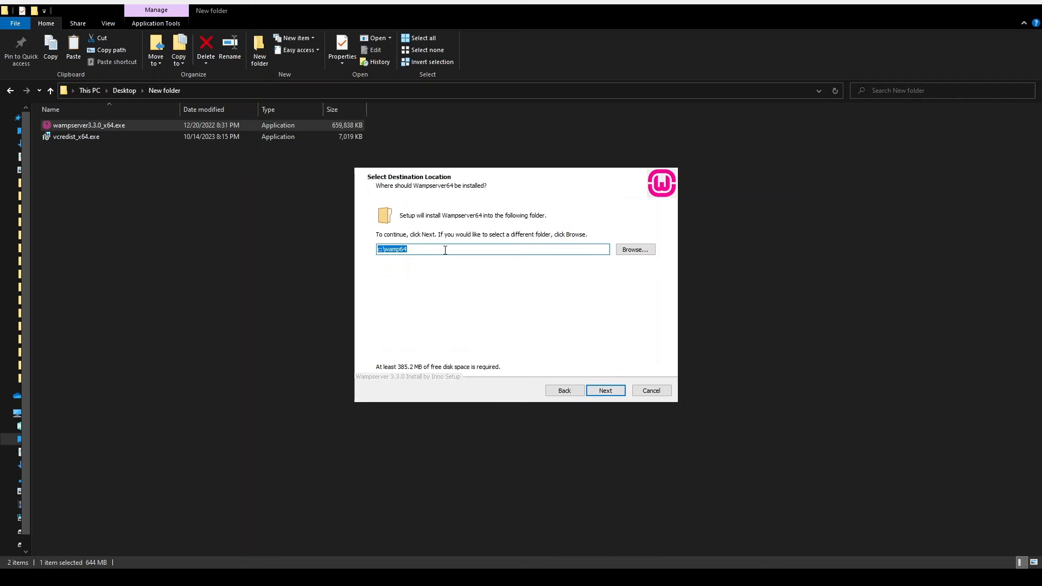
Change the destination folder from c:\wamp64 to e:\wamp64 and continue
left_click(479, 250)
type("e")
left_click(379, 249)
left_click(605, 391)
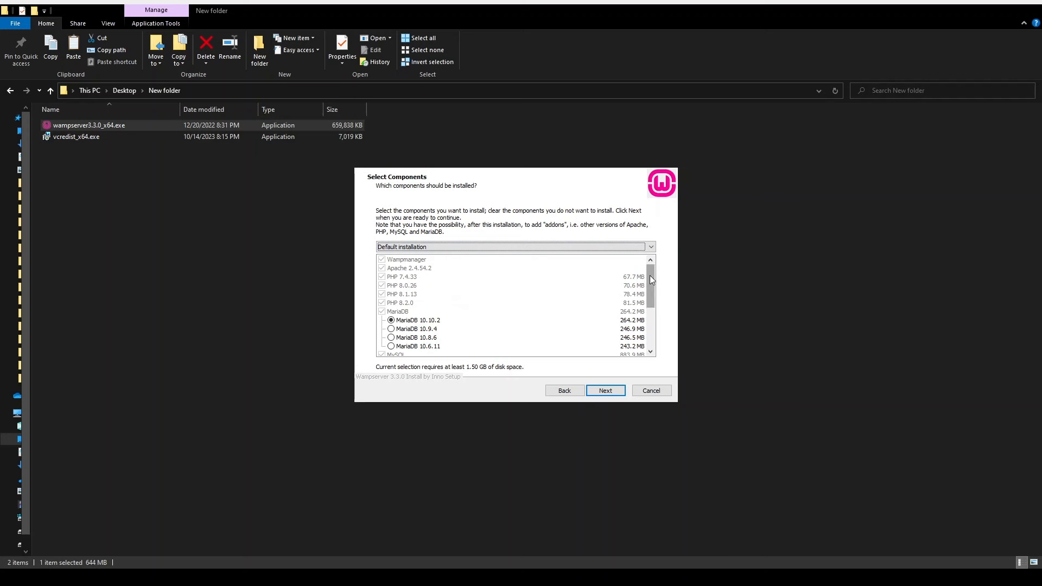
scroll(649, 279, "down", 1)
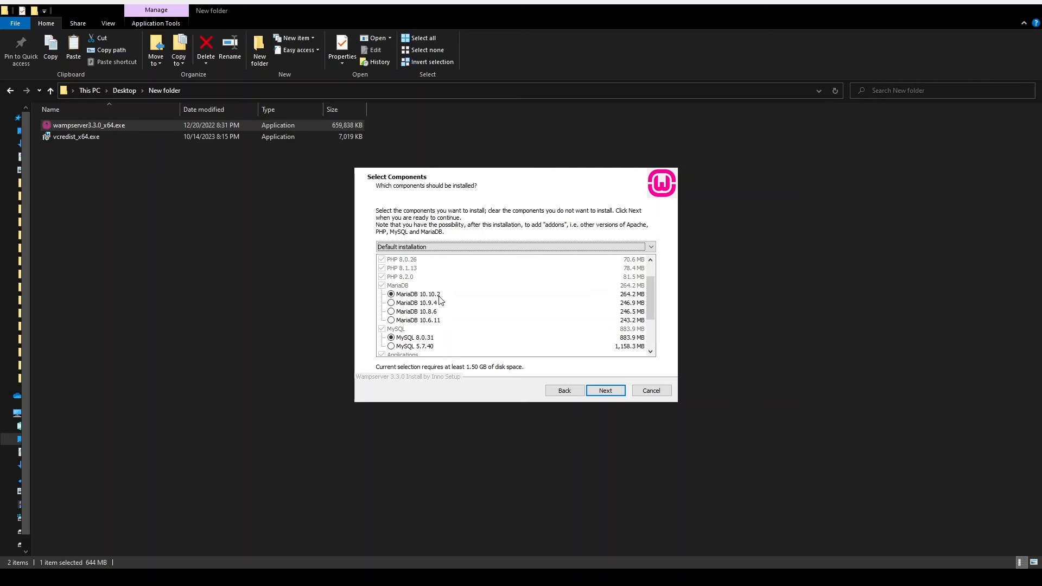
left_click_drag(648, 293, 649, 324)
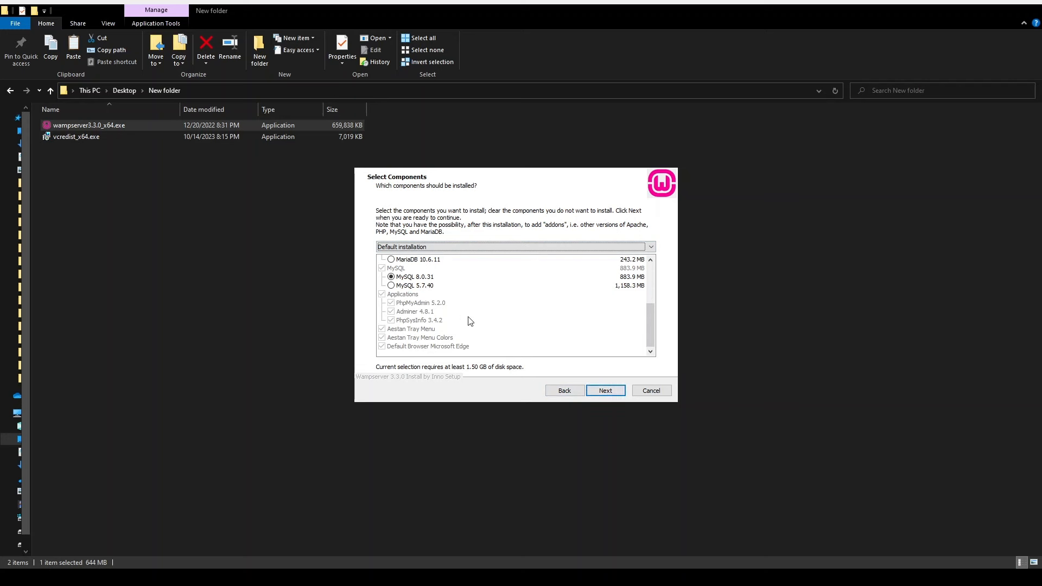
left_click_drag(649, 321, 649, 281)
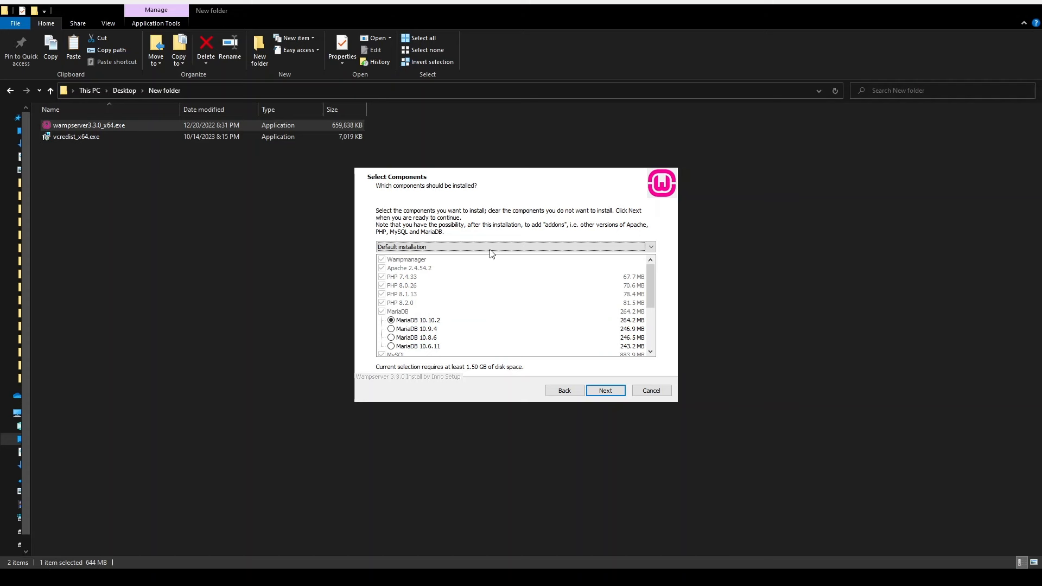
left_click(425, 268)
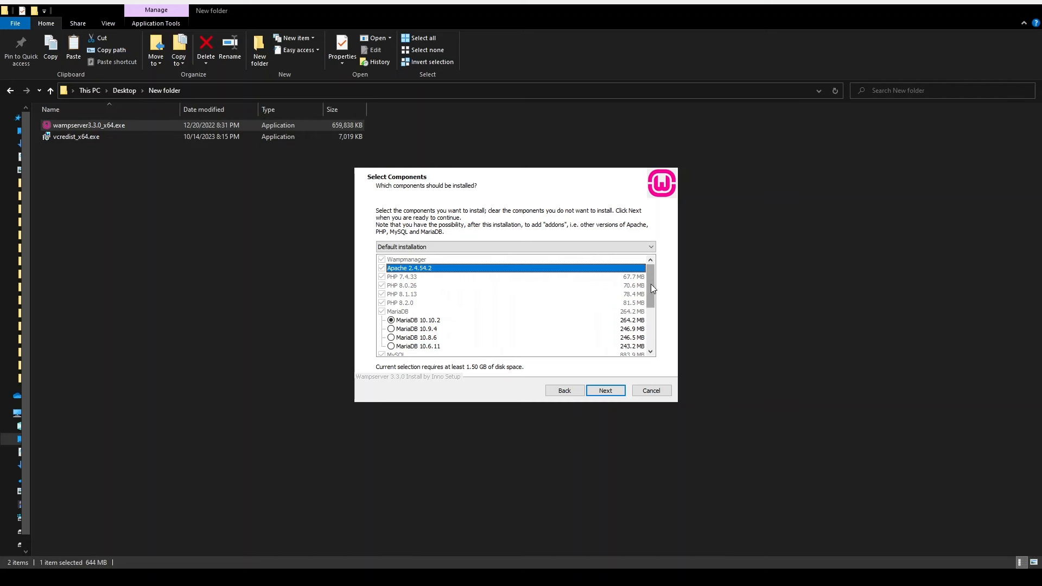
left_click_drag(652, 288, 652, 341)
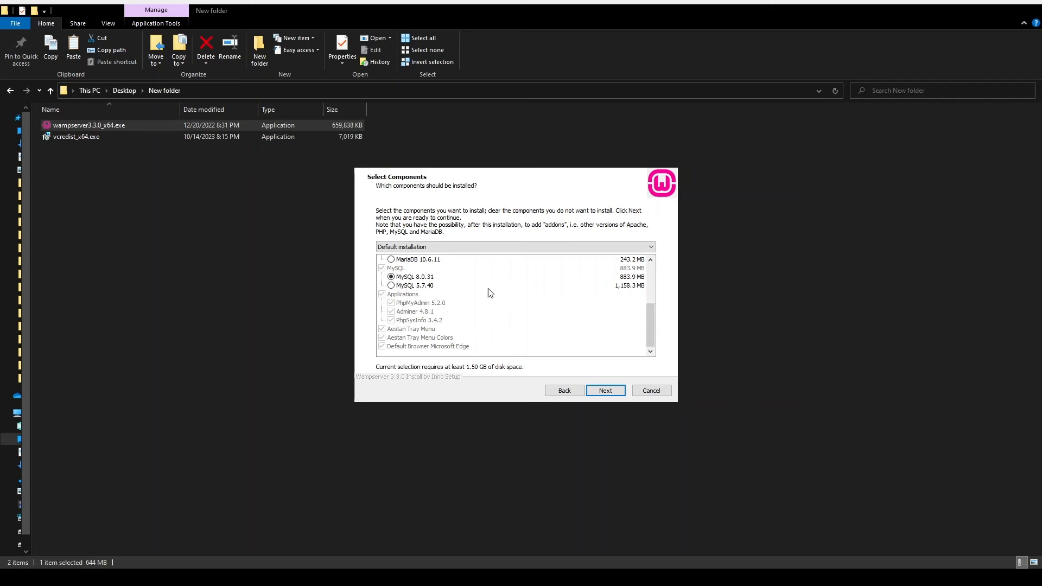
Keep the default components and Wampserver64 Start Menu folder, then run the installation
left_click(606, 391)
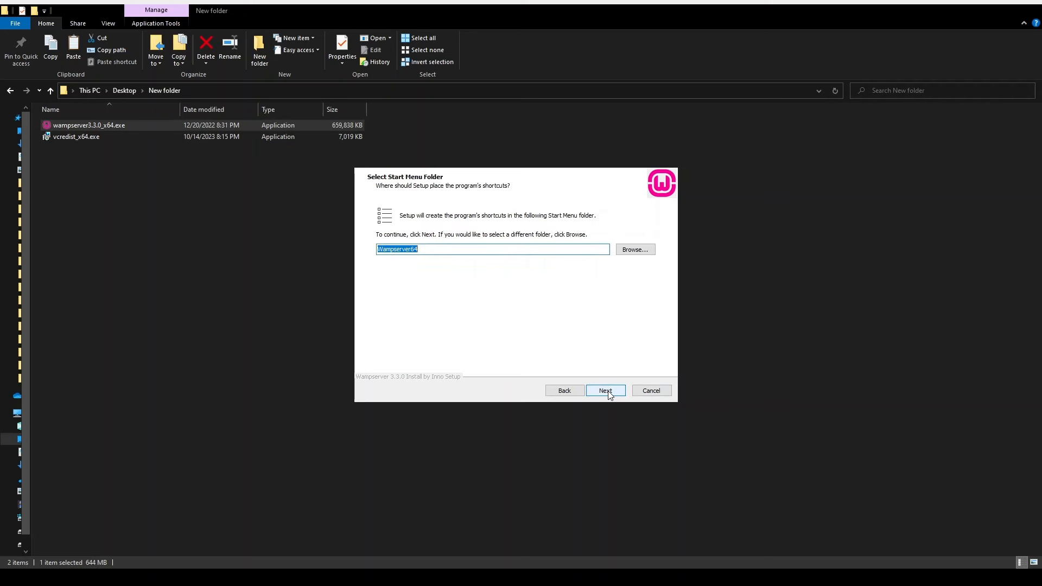
left_click(606, 391)
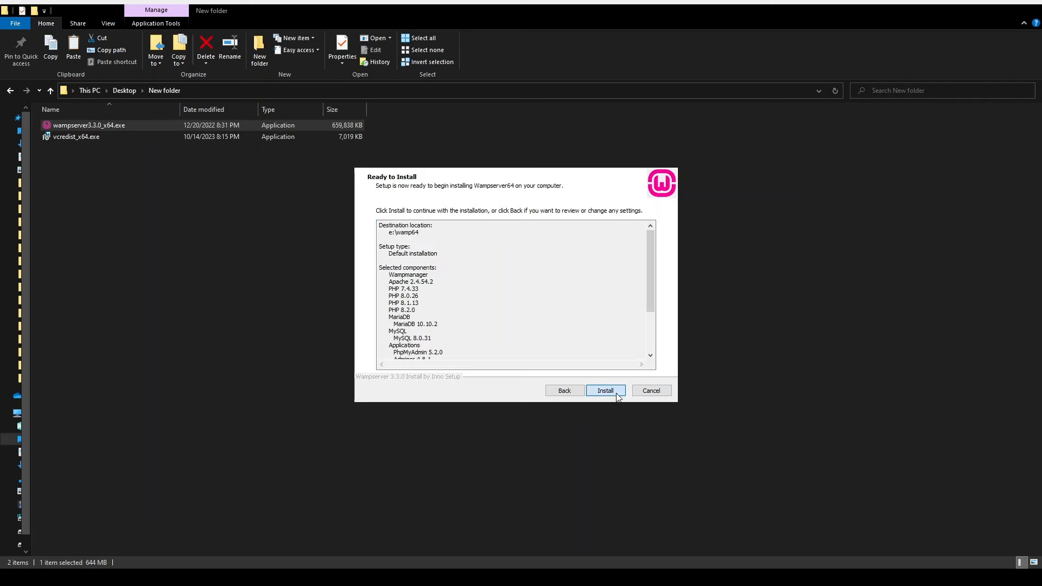
scroll(611, 321, "down", 3)
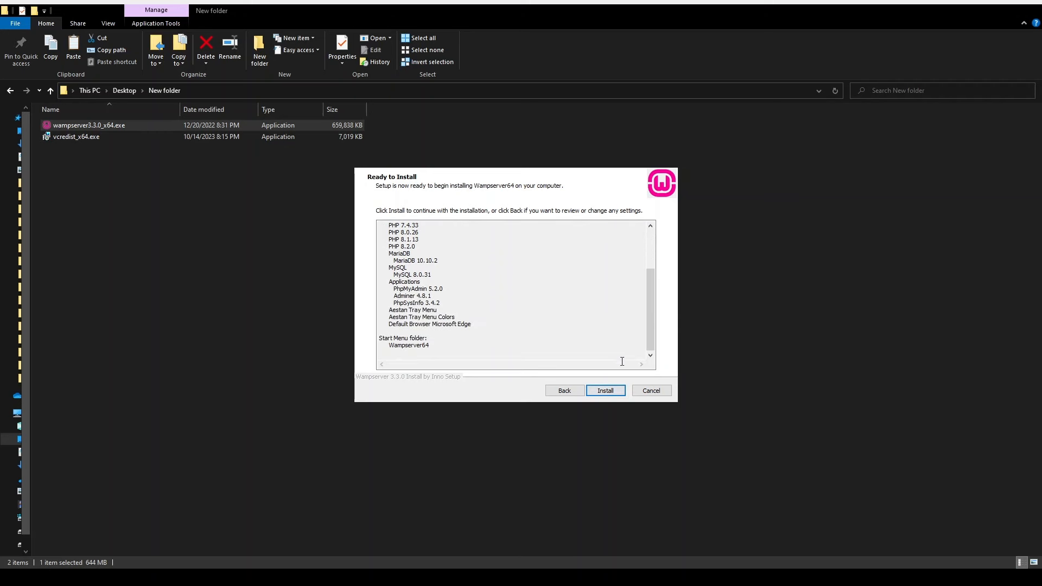
left_click(610, 392)
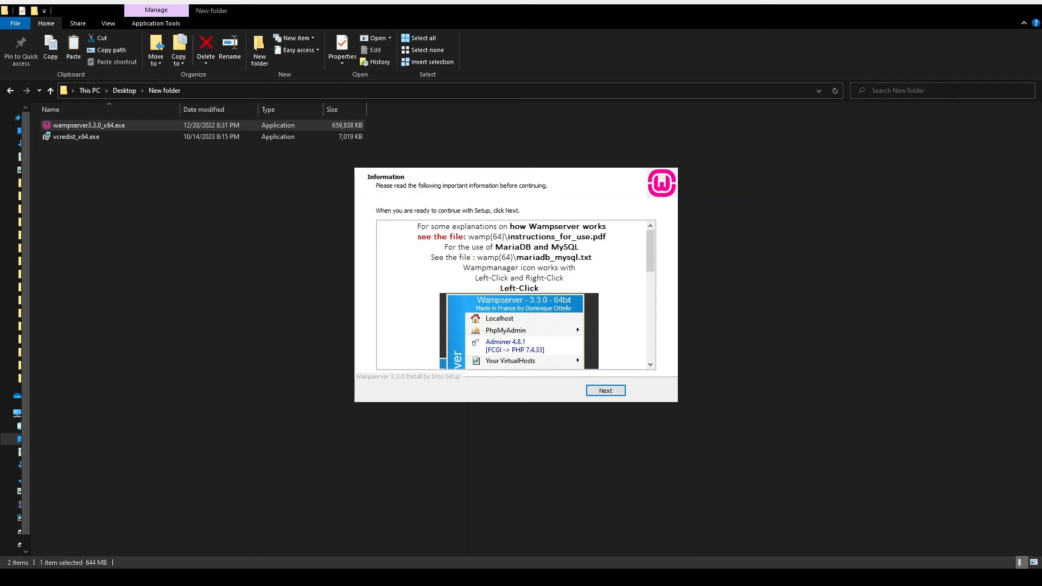
Scroll through the instructions_for_use.pdf notes and finish the Wampserver64 3.3.0 setup
left_click_drag(650, 250, 648, 284)
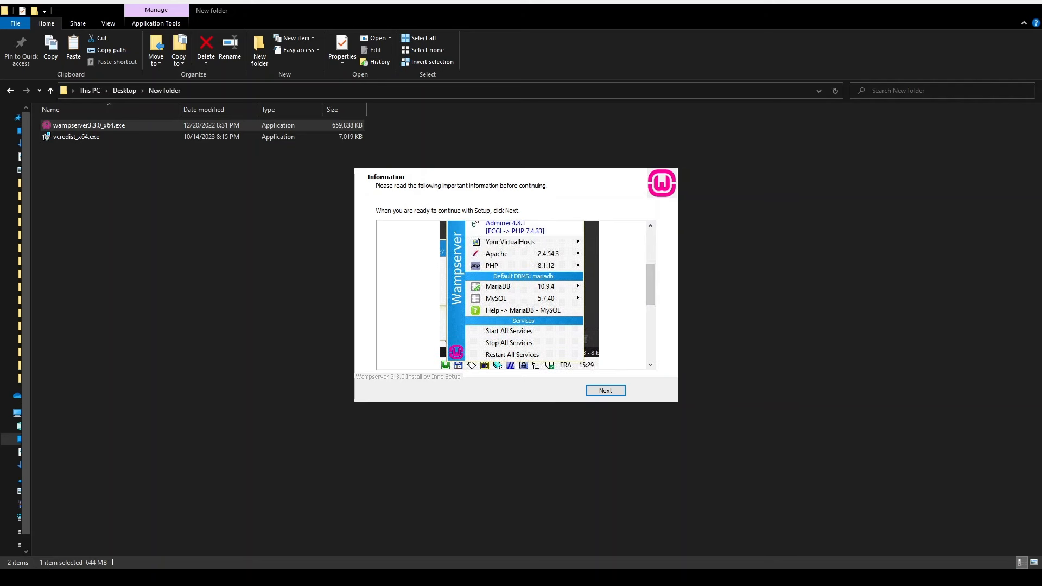
left_click(650, 343)
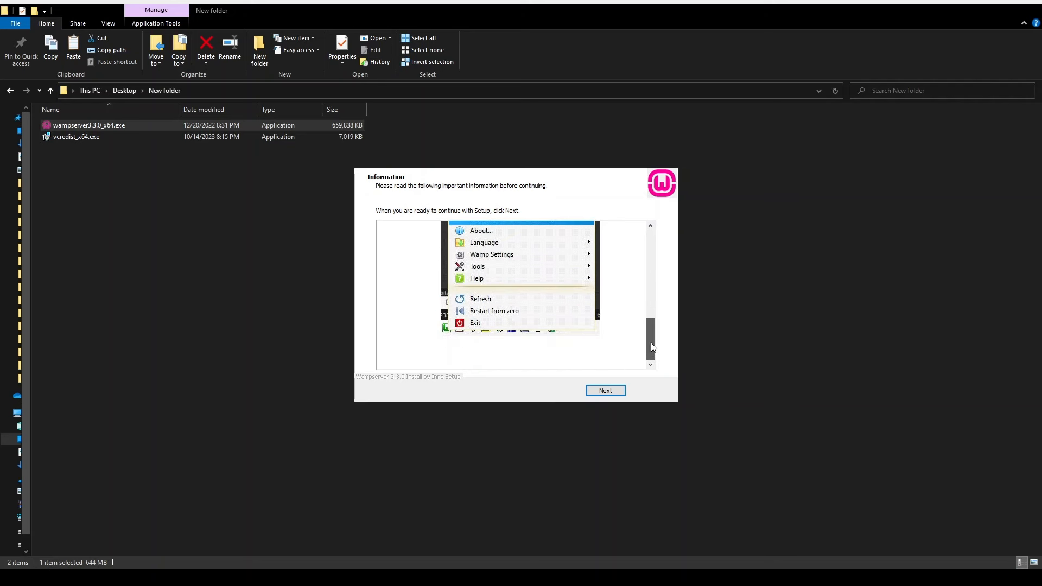
left_click(606, 391)
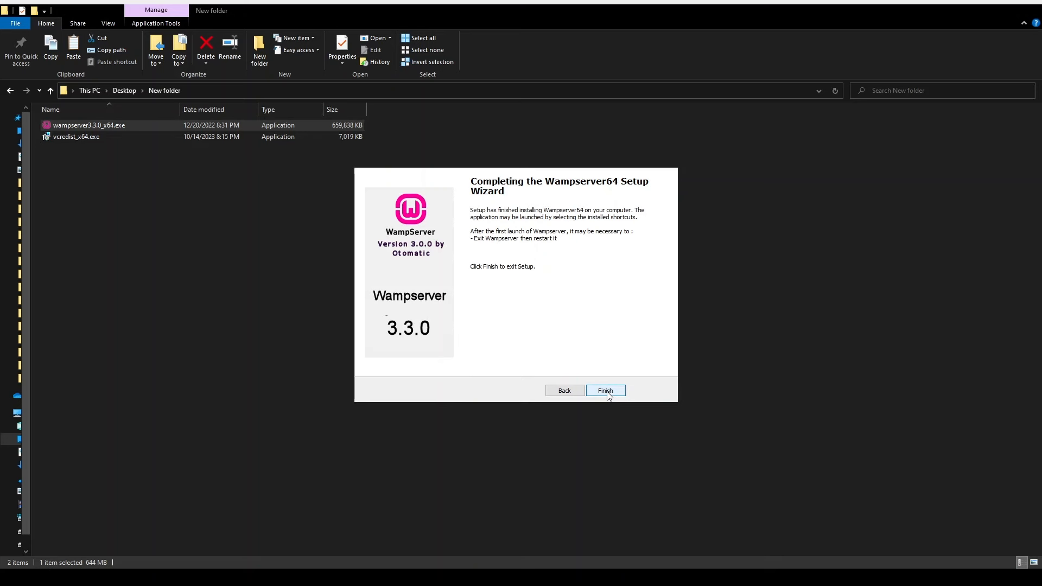
left_click(605, 391)
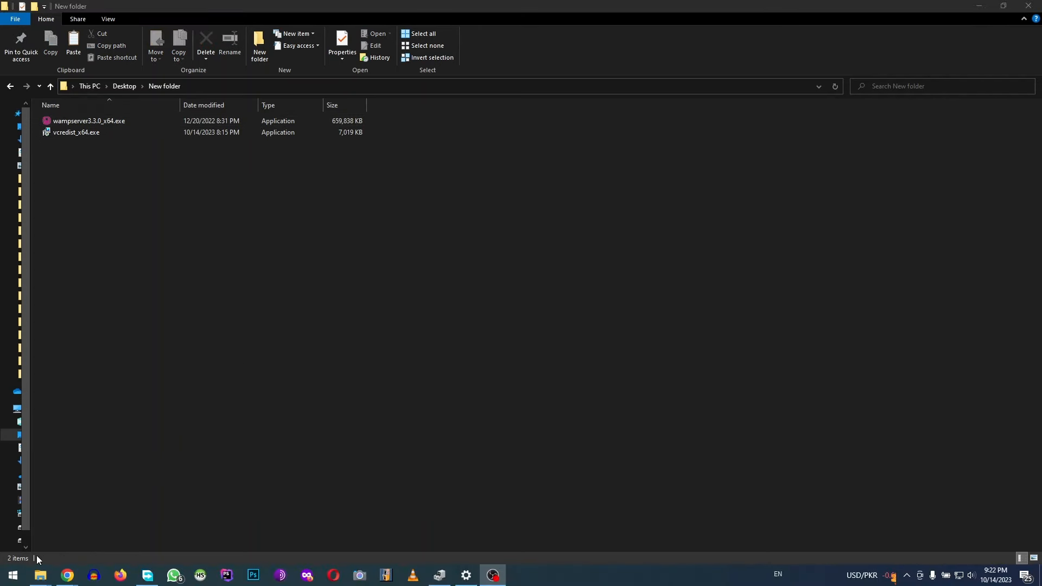
Launch Wampserver64 from the Start menu's Recently added list
left_click(13, 575)
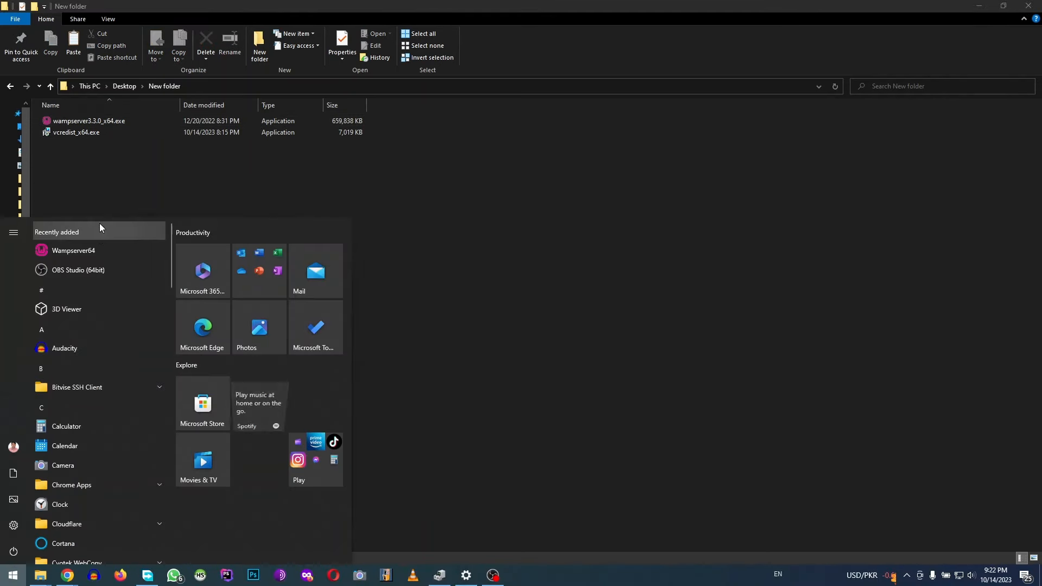
left_click(93, 246)
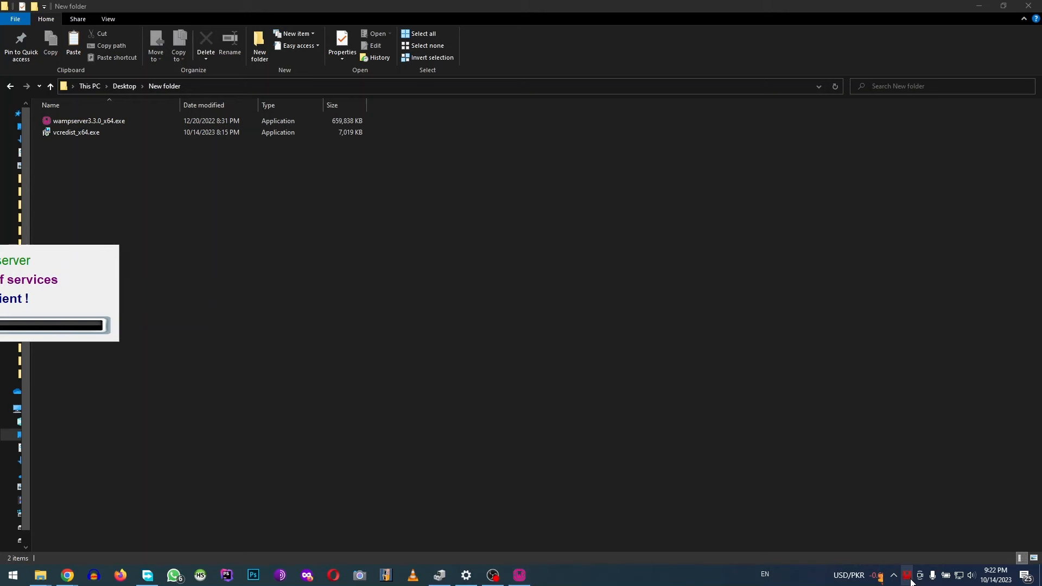
Open the WampServer tray menu and expand PhpMyAdmin to reveal version 5.2.0
left_click(909, 578)
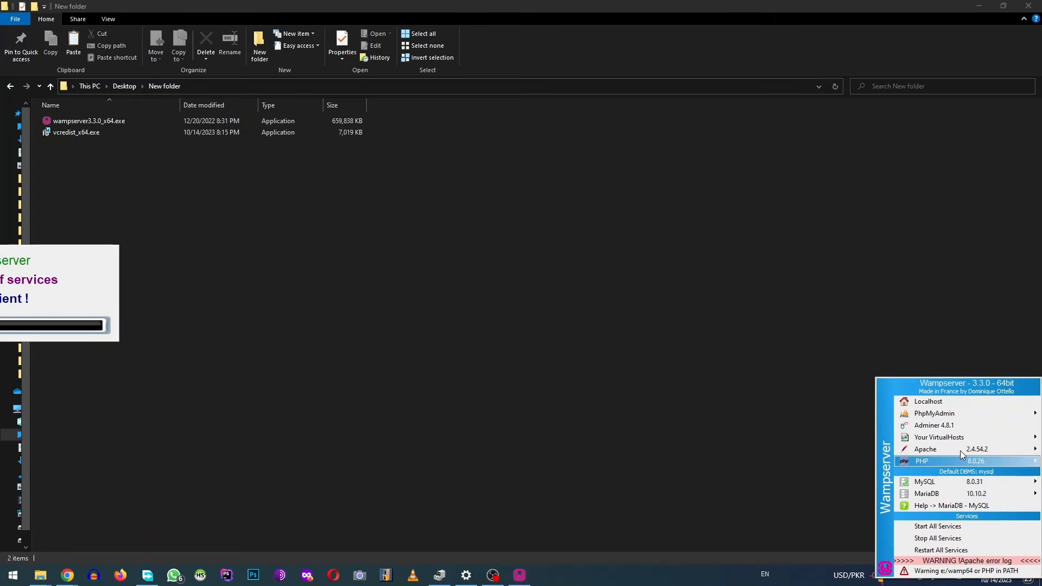
mouse_move(967, 461)
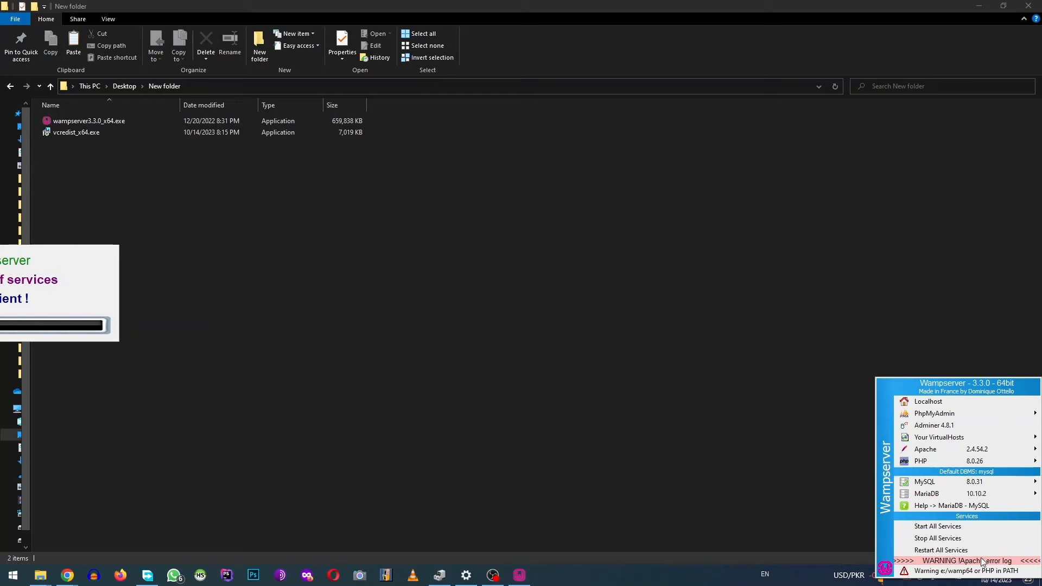
left_click(852, 449)
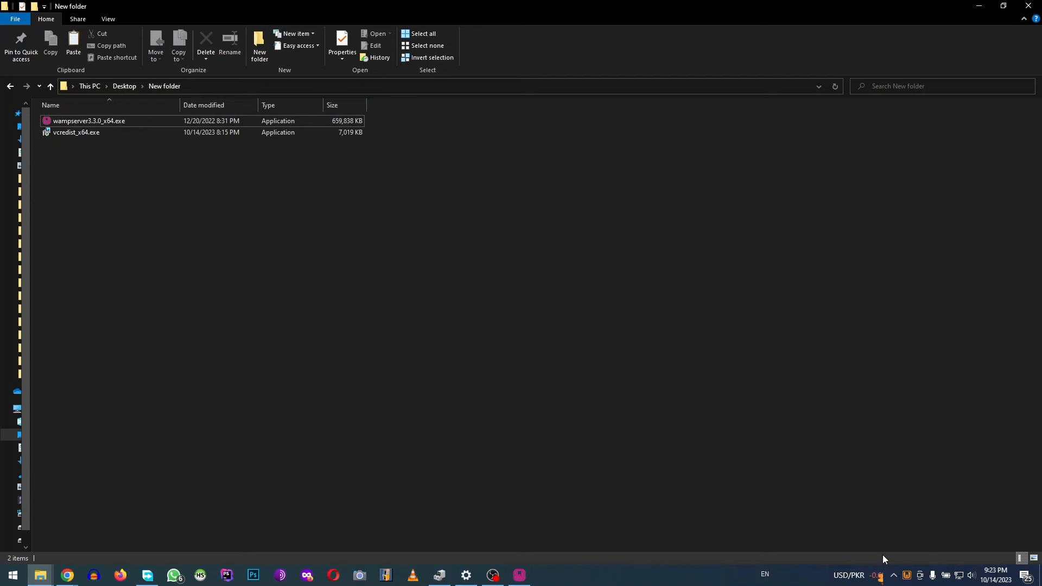
left_click(906, 575)
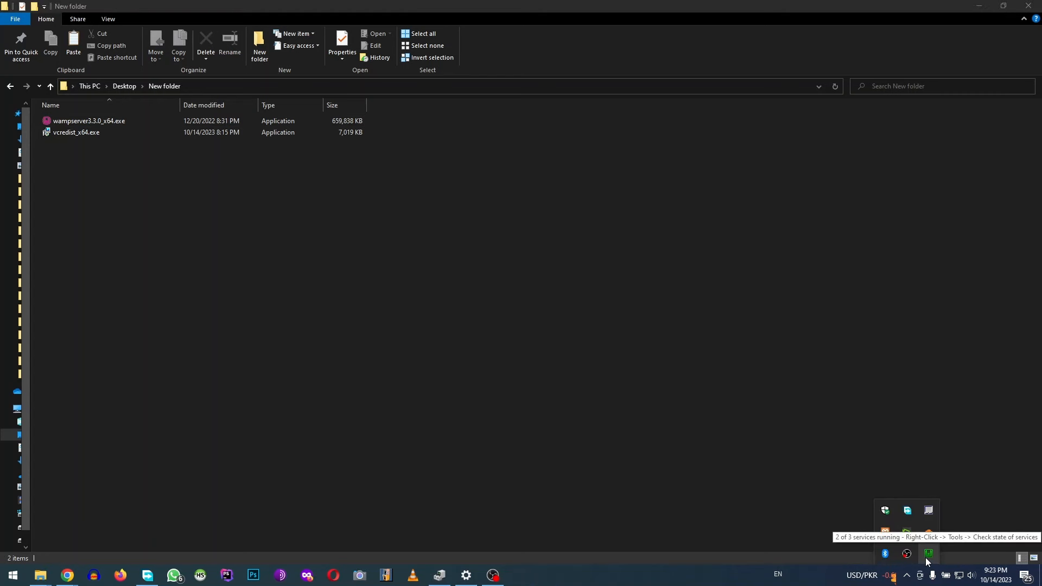
left_click(927, 554)
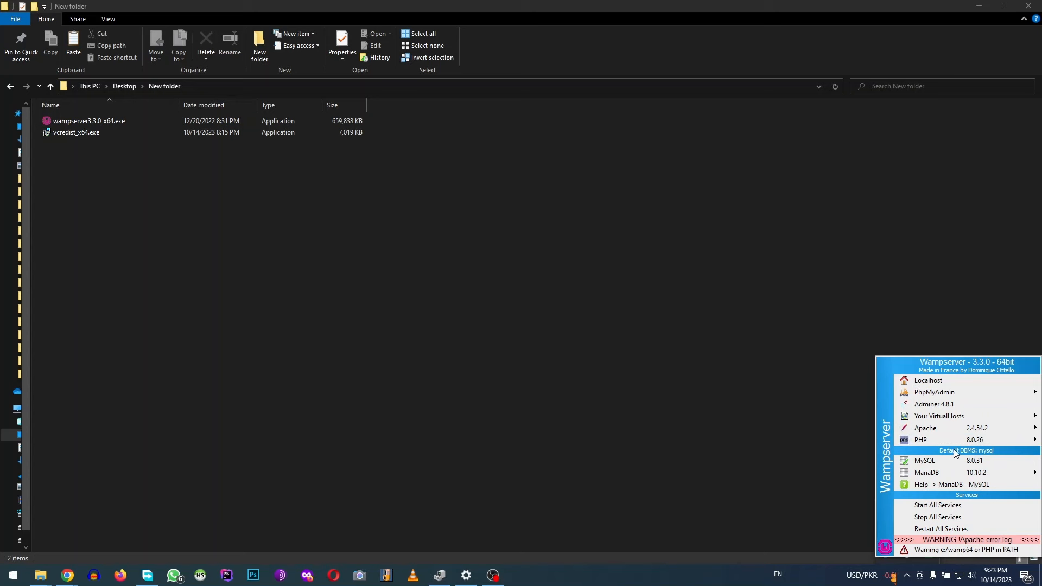
mouse_move(951, 440)
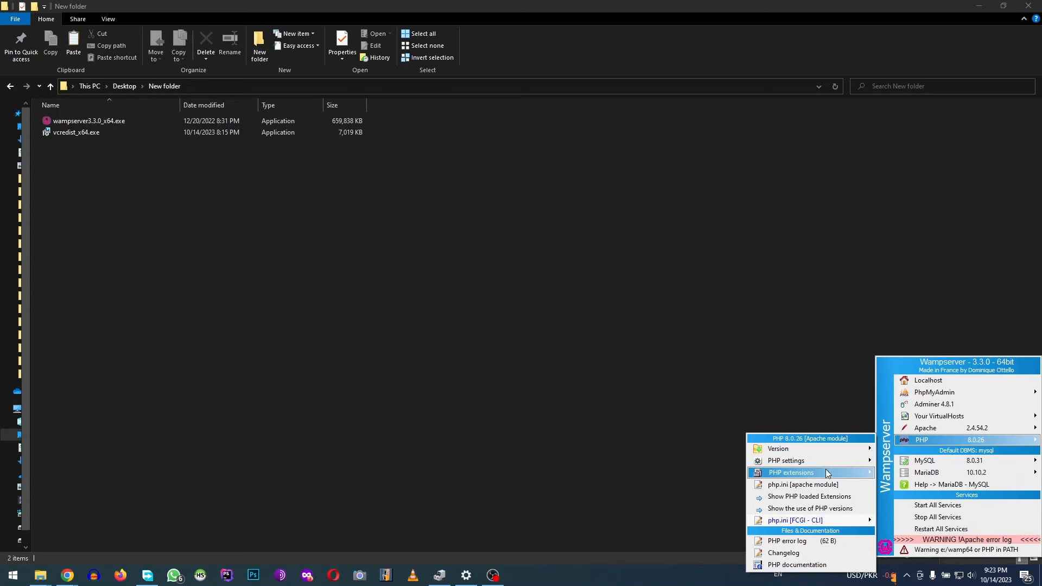
mouse_move(821, 449)
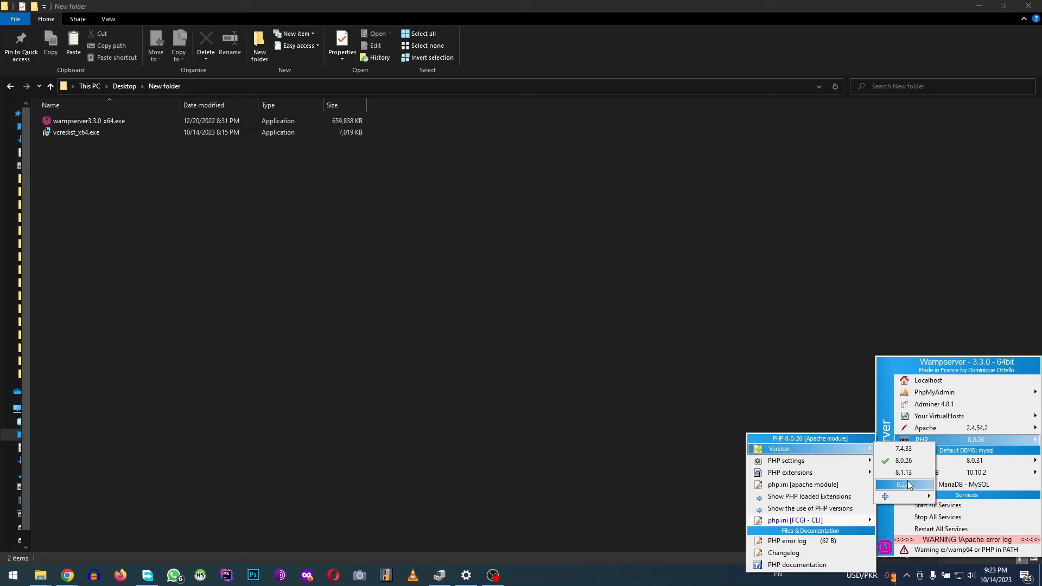
mouse_move(930, 427)
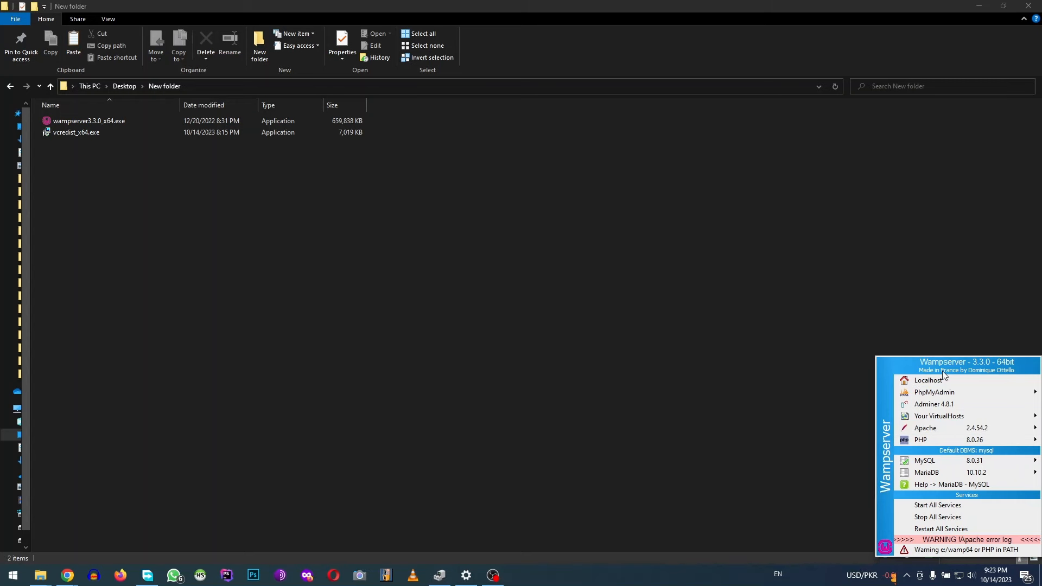
mouse_move(936, 397)
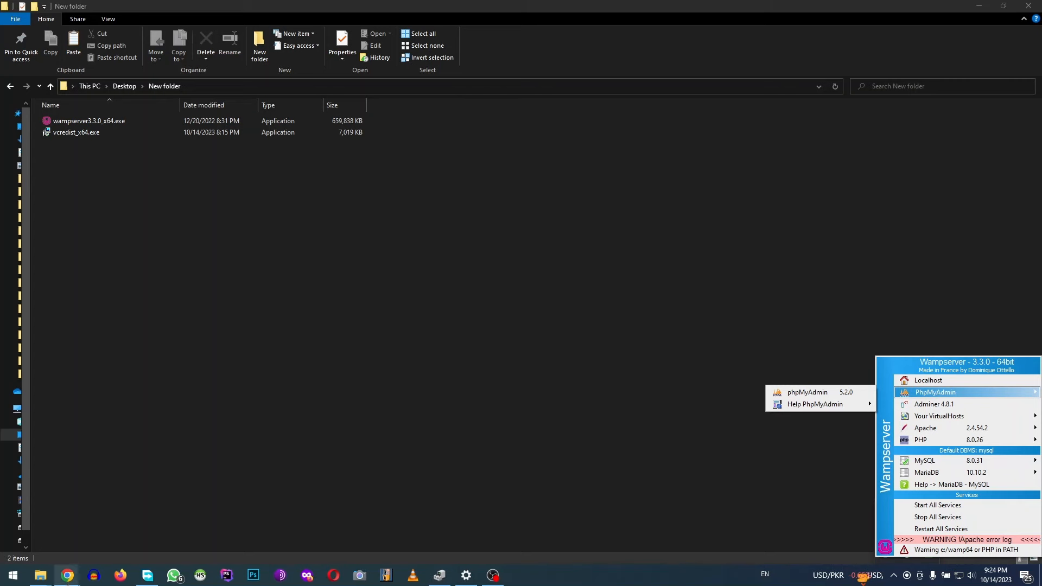
In the Chrome window, load localhost/phpmyadmin in a new incognito tab
left_click(67, 578)
left_click(298, 497)
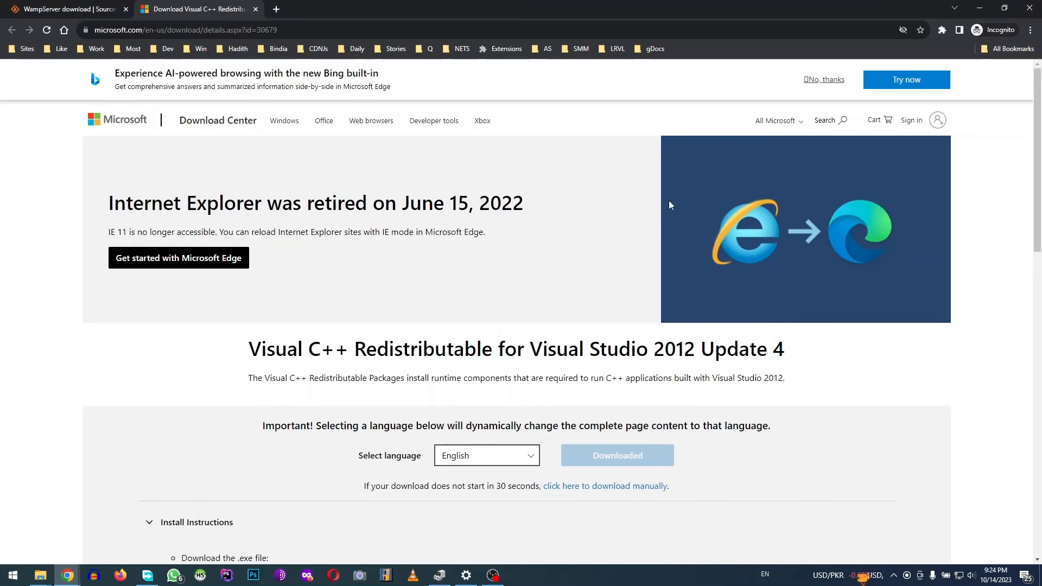
left_click(276, 10)
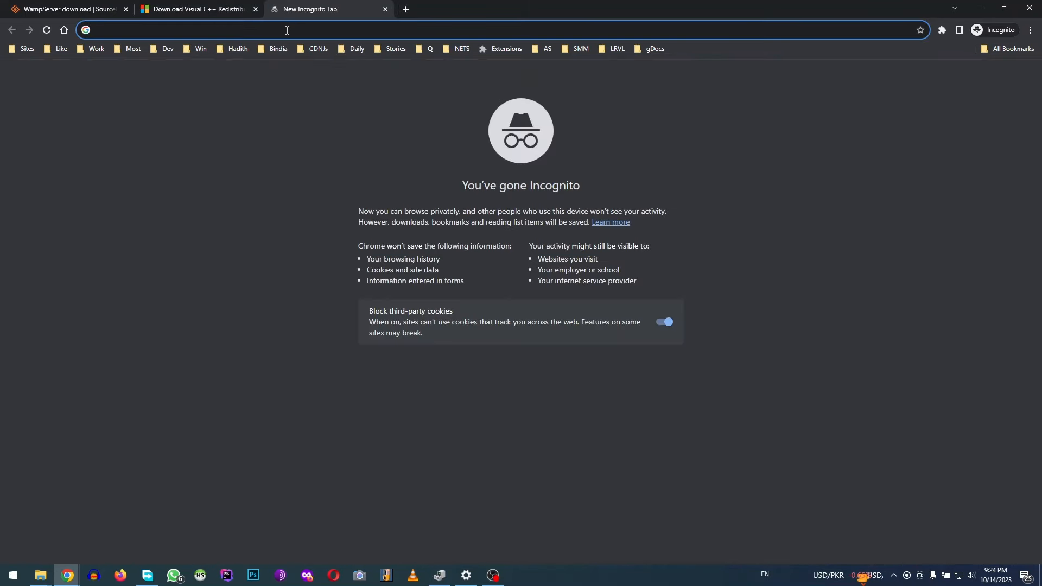
type("localhost")
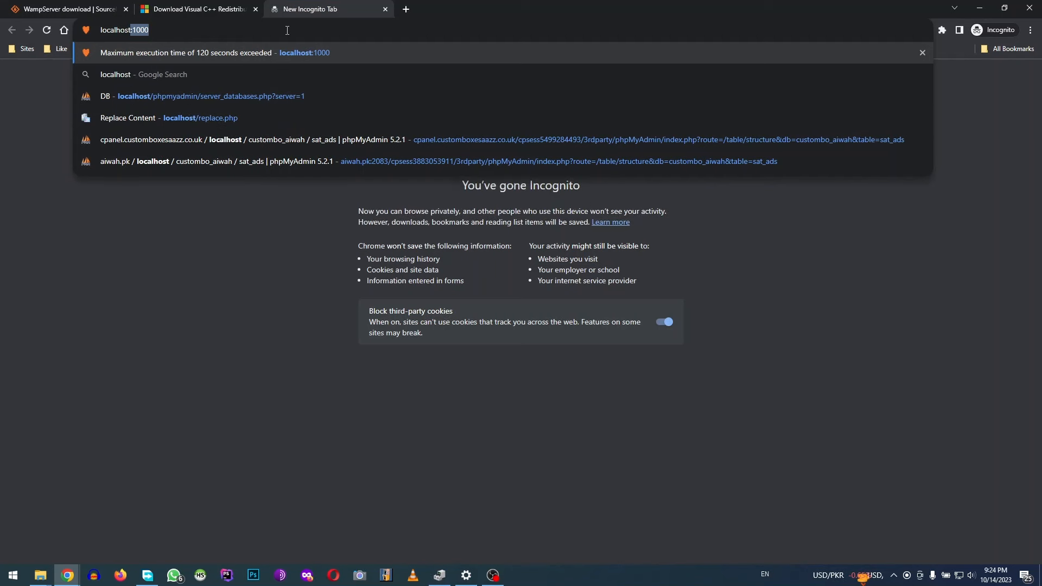
key("Delete")
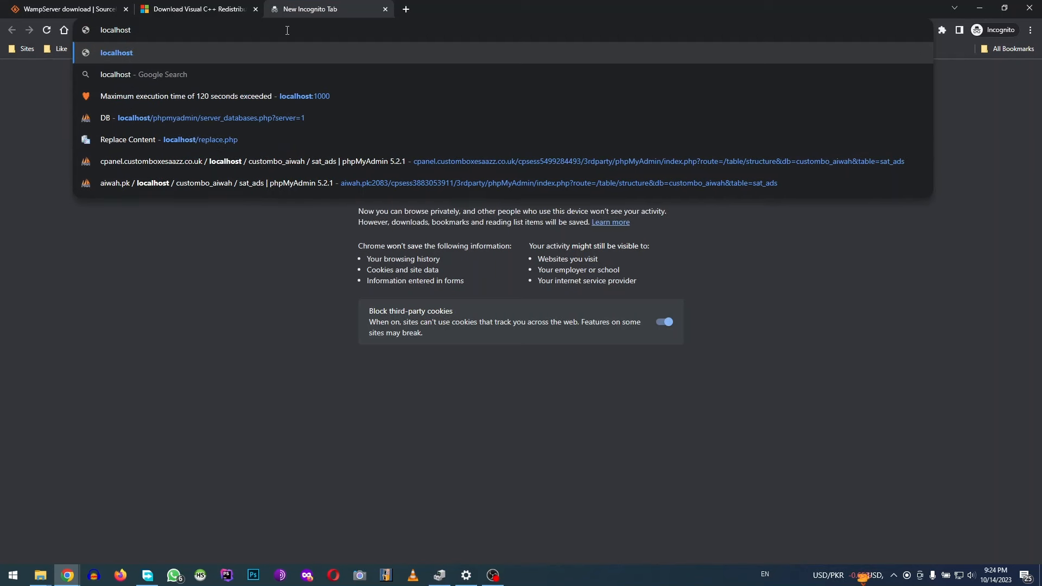
type("/phpmyadmin")
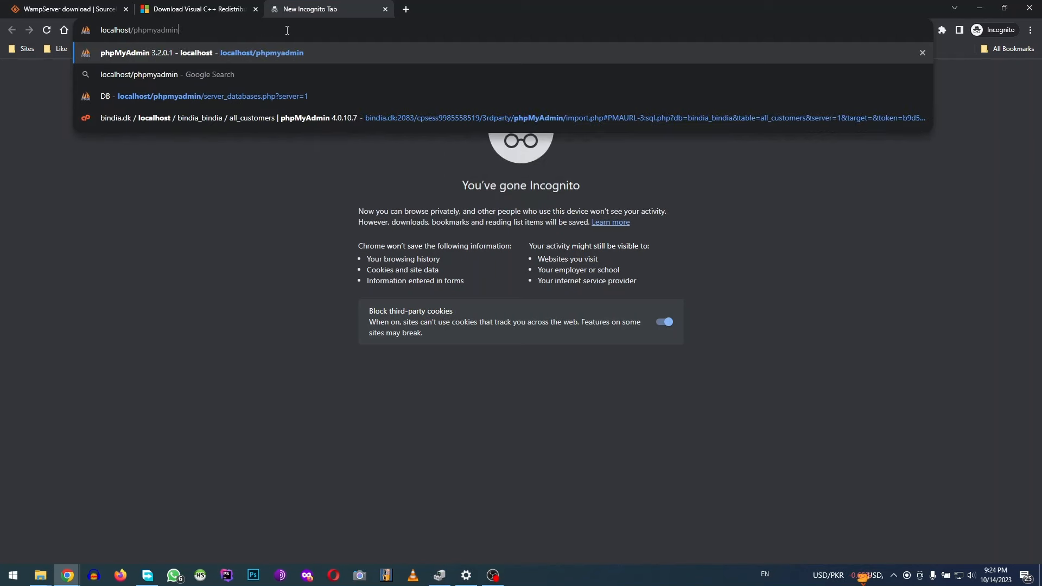
key("Return")
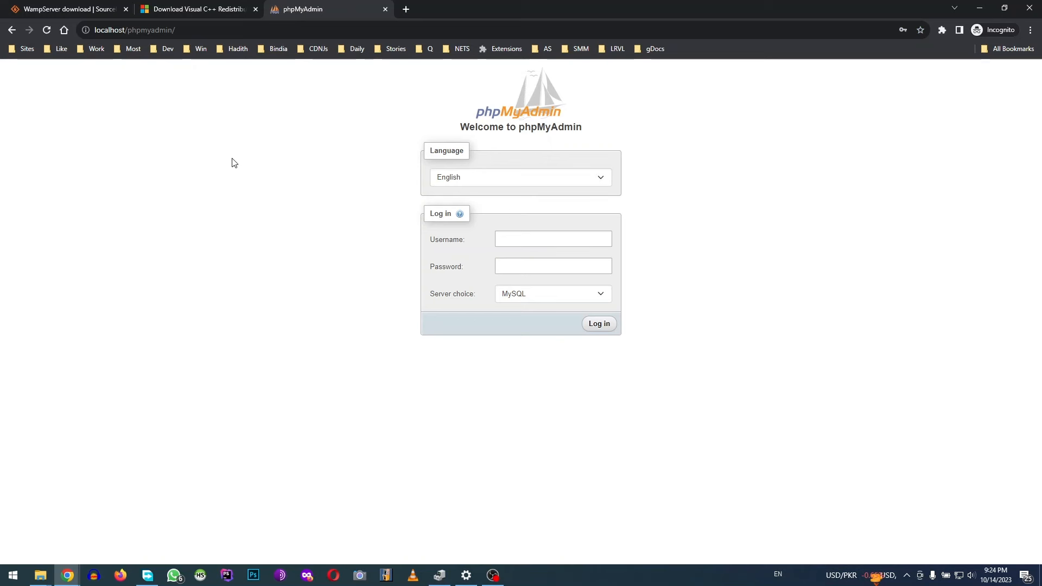
Log in to phpMyAdmin as root with a blank password on the MySQL server
left_click(508, 240)
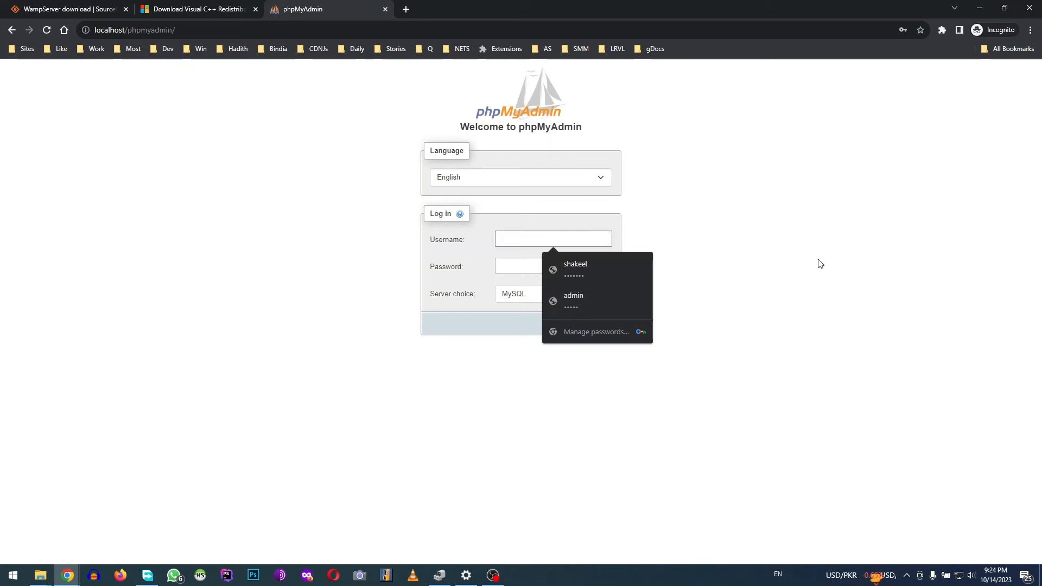
type("root")
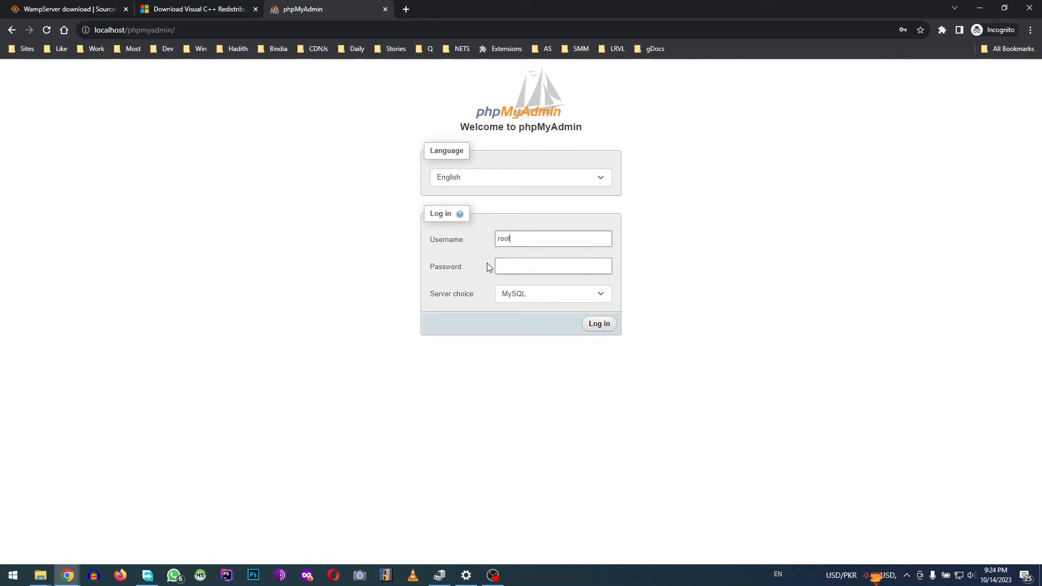
left_click(606, 324)
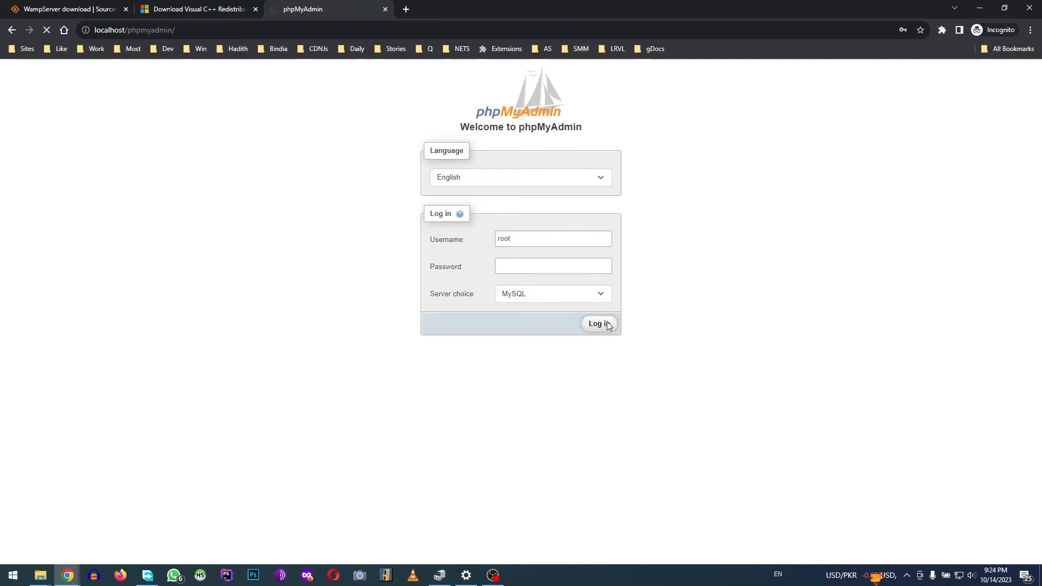
left_click(566, 303)
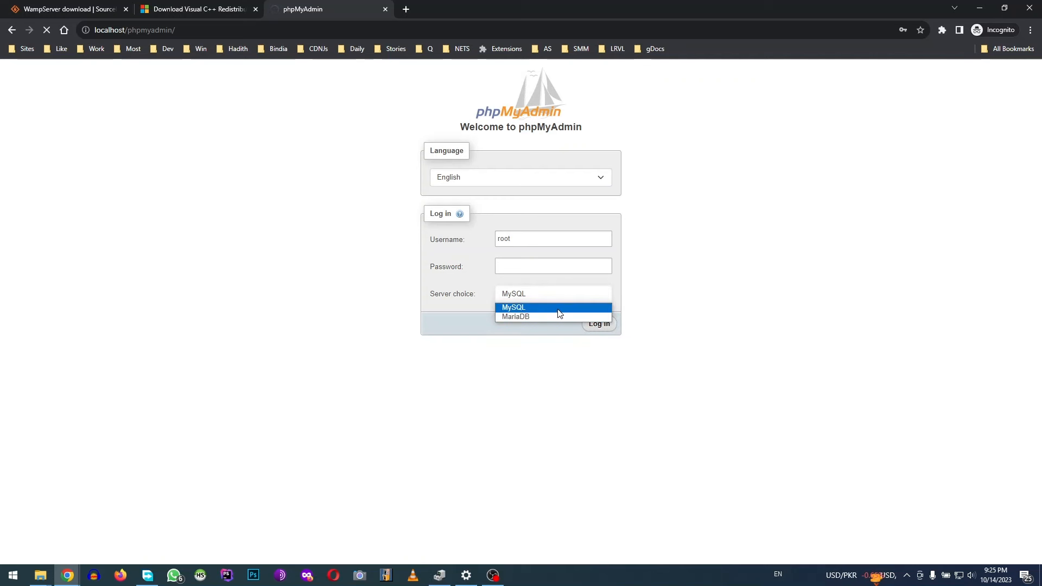
left_click(559, 309)
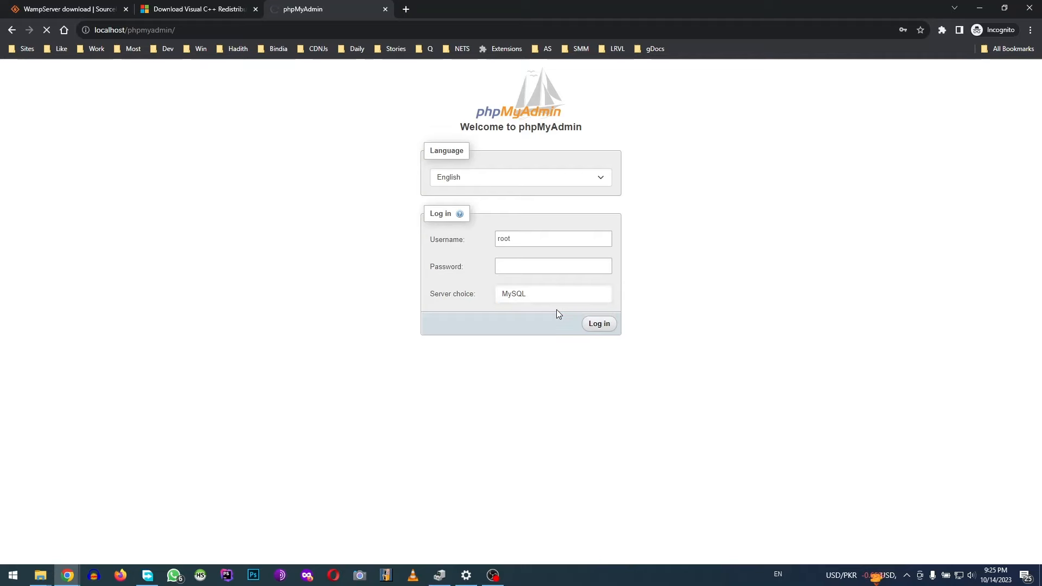
key("Return")
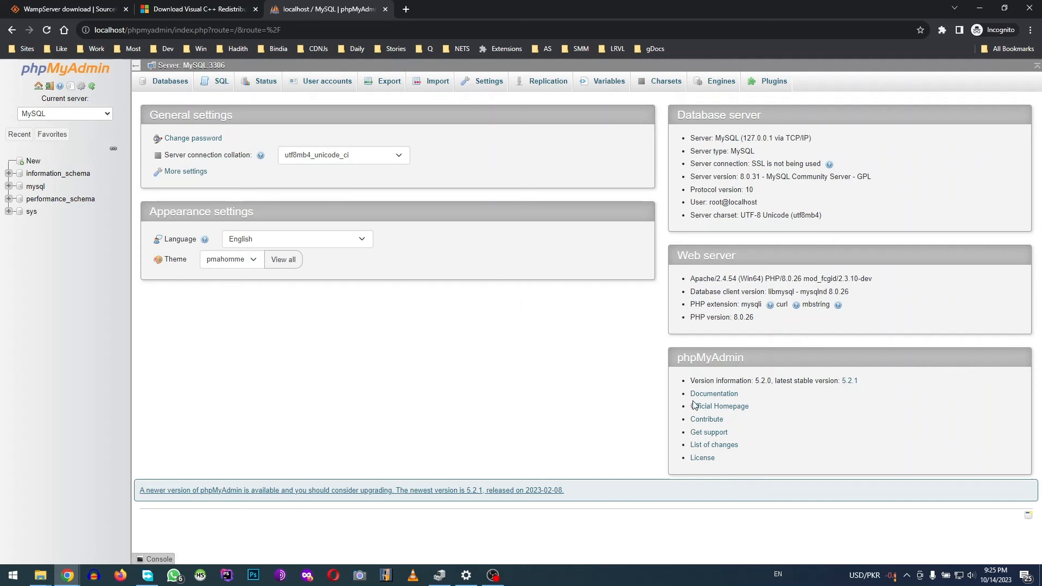
left_click(907, 575)
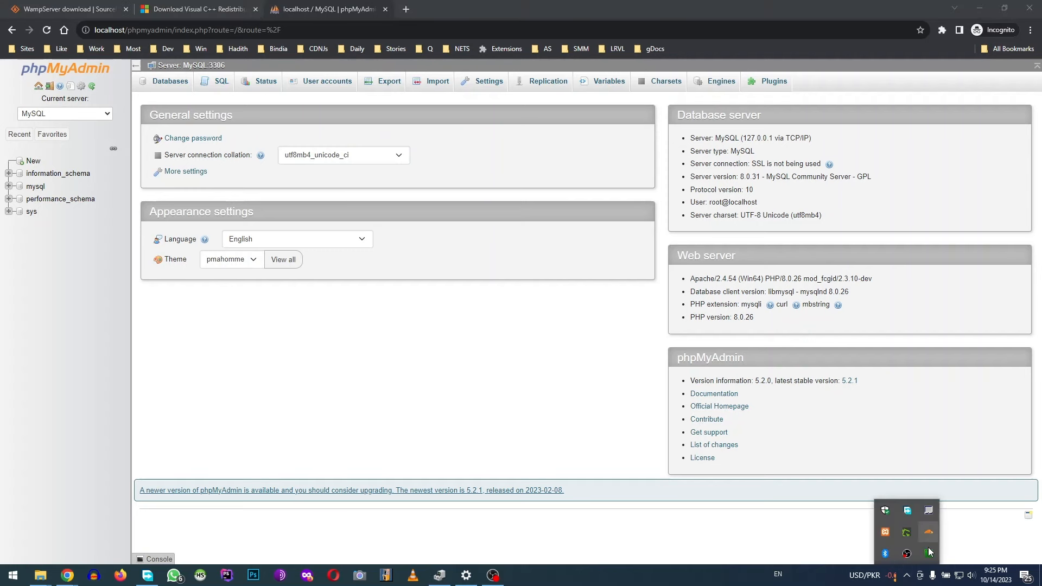
left_click(929, 553)
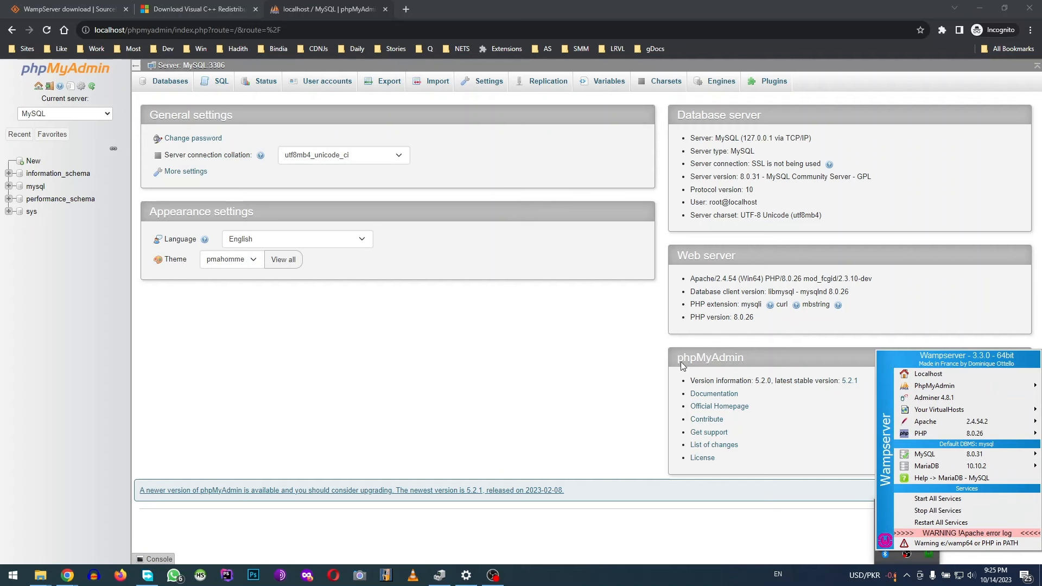
left_click(579, 380)
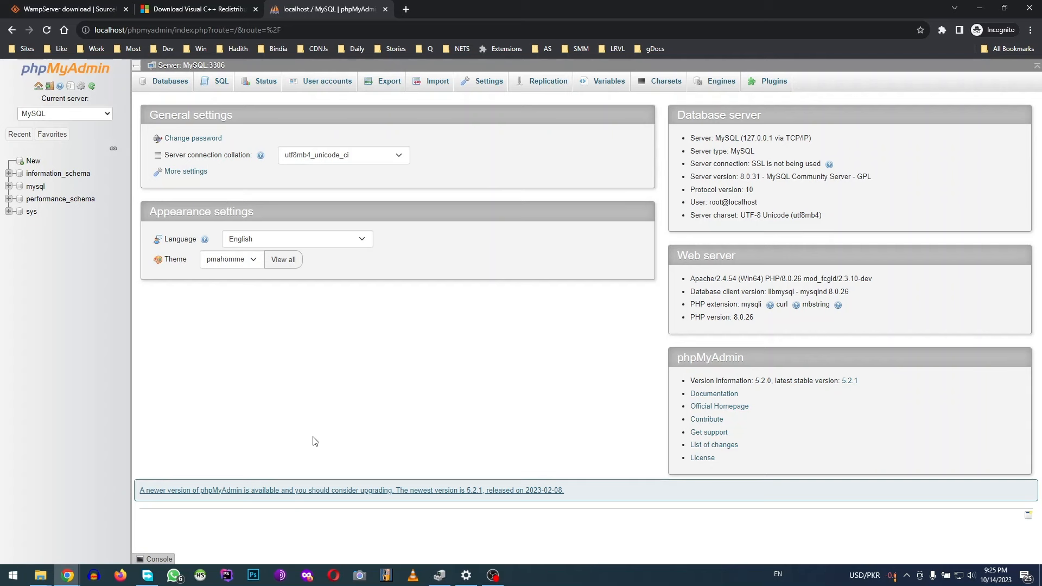
Open the drive from the Run dialog and browse into wamp64\www in File Explorer
key("super+r")
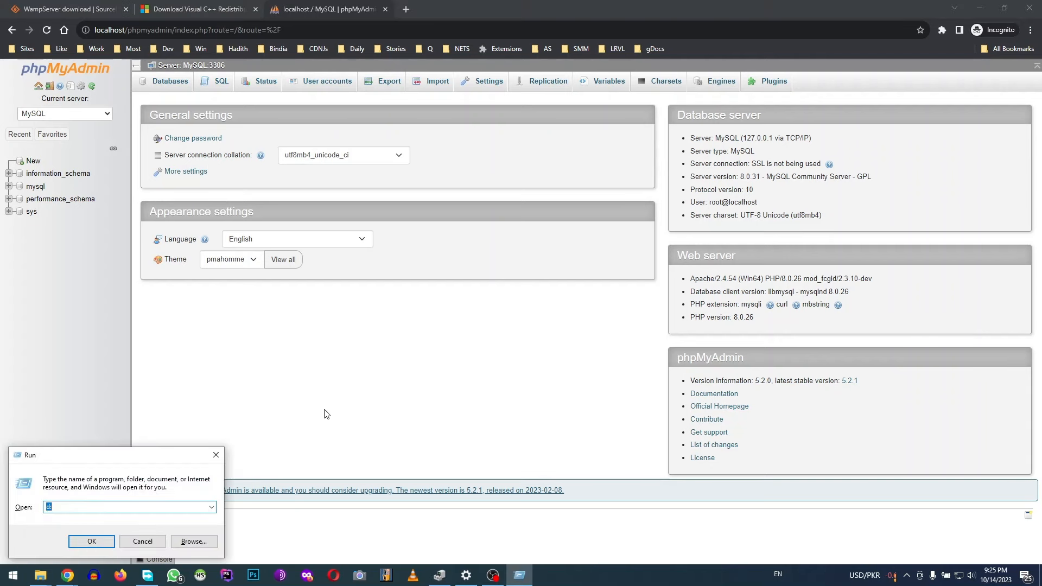
type("d:")
key("Return")
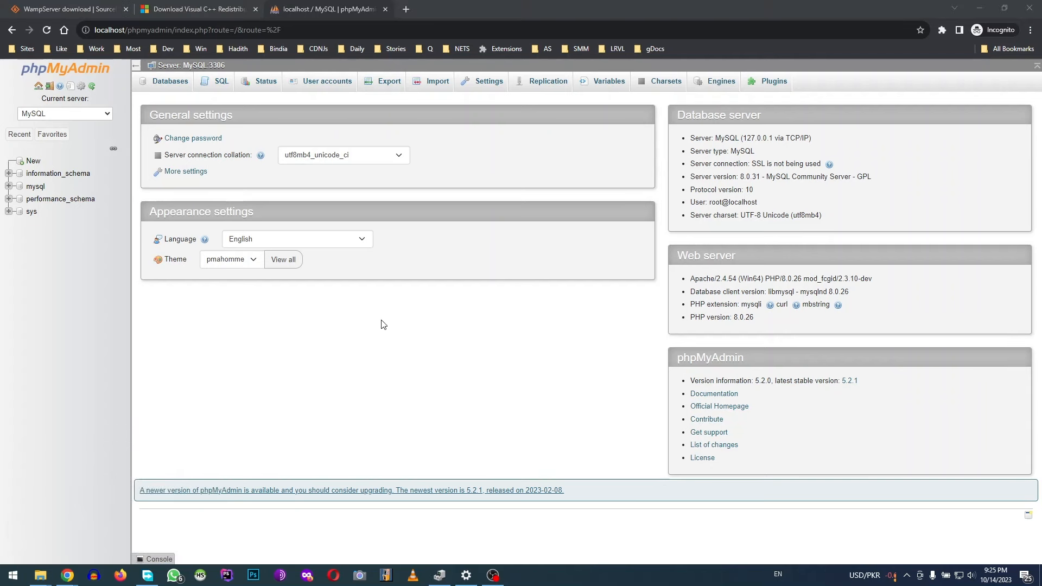
key("w")
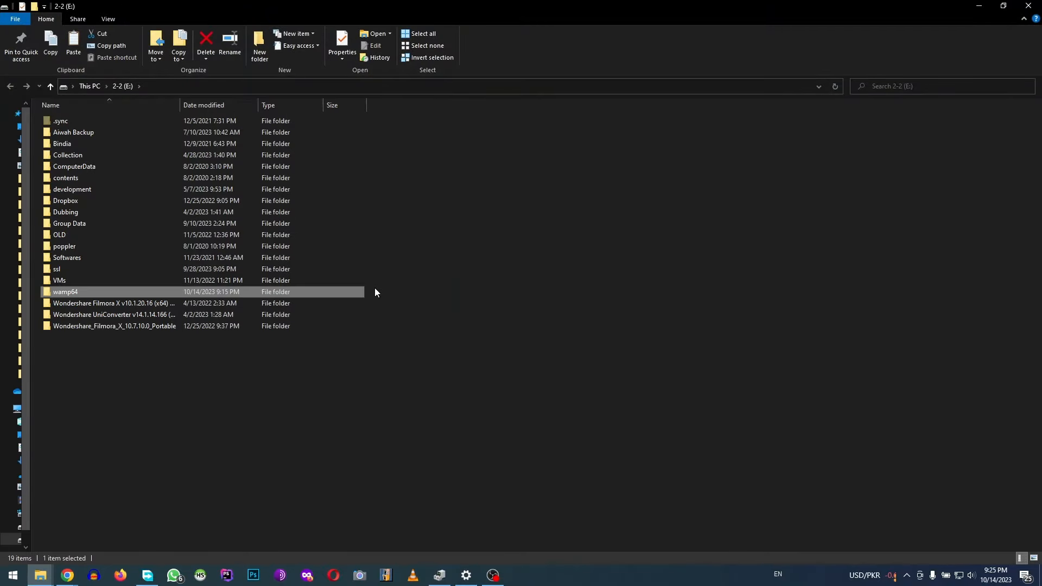
key("Return")
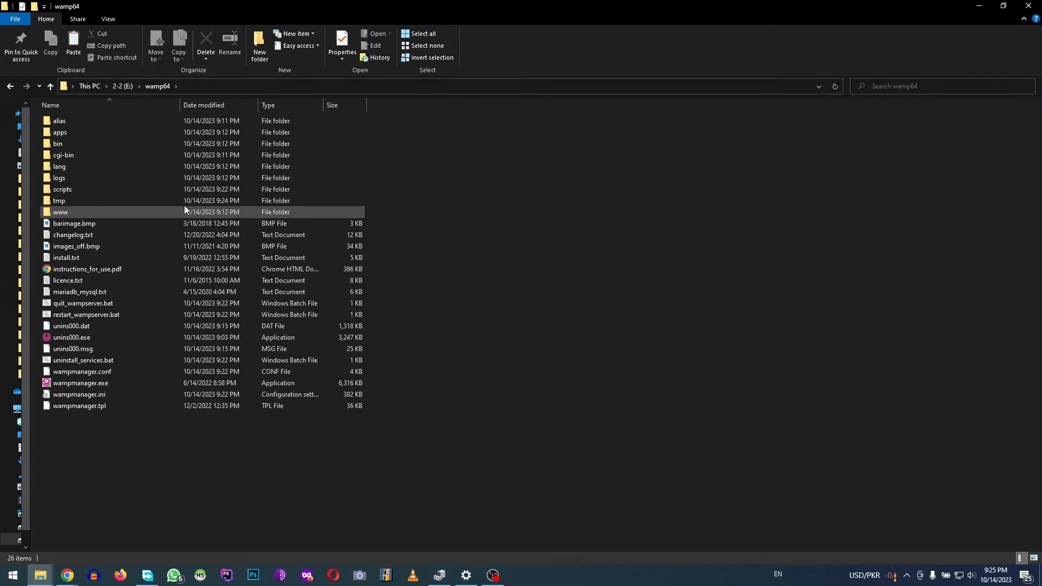
double_click(108, 213)
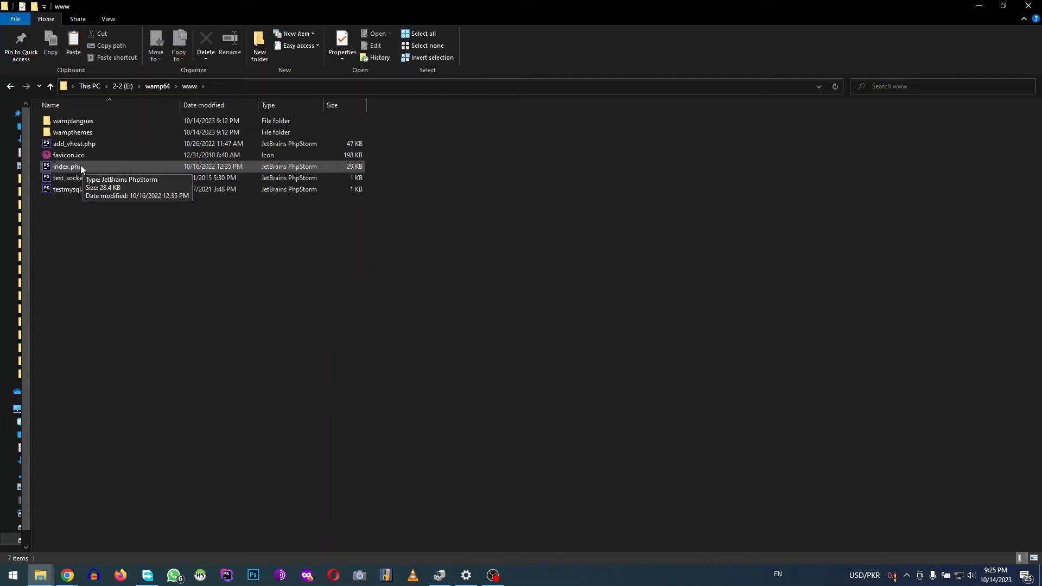
left_click(67, 575)
Load localhost in a new incognito Chrome tab to show the WampServer homepage
left_click(267, 536)
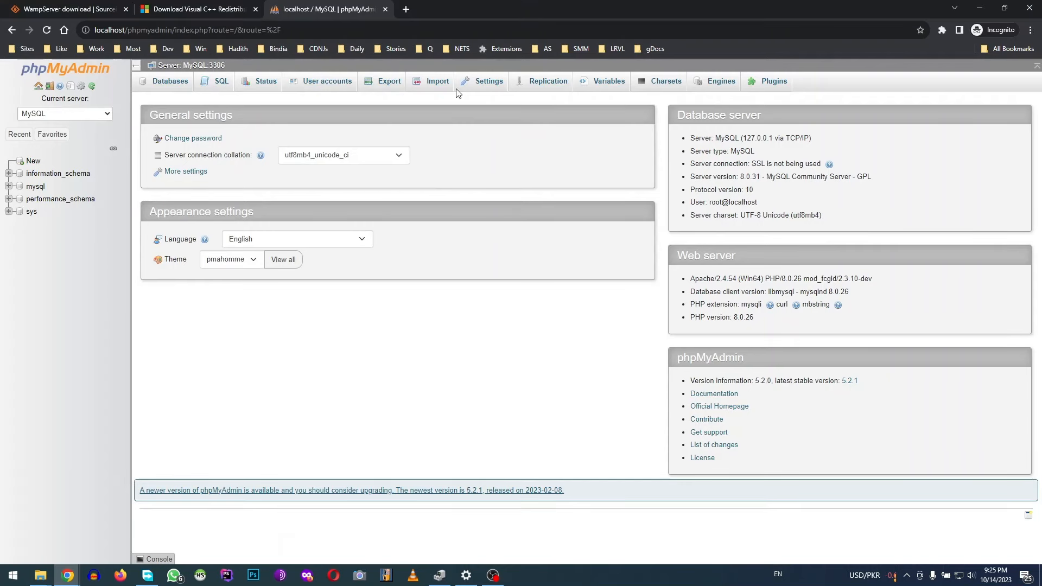
key("ctrl+t")
type("localhost")
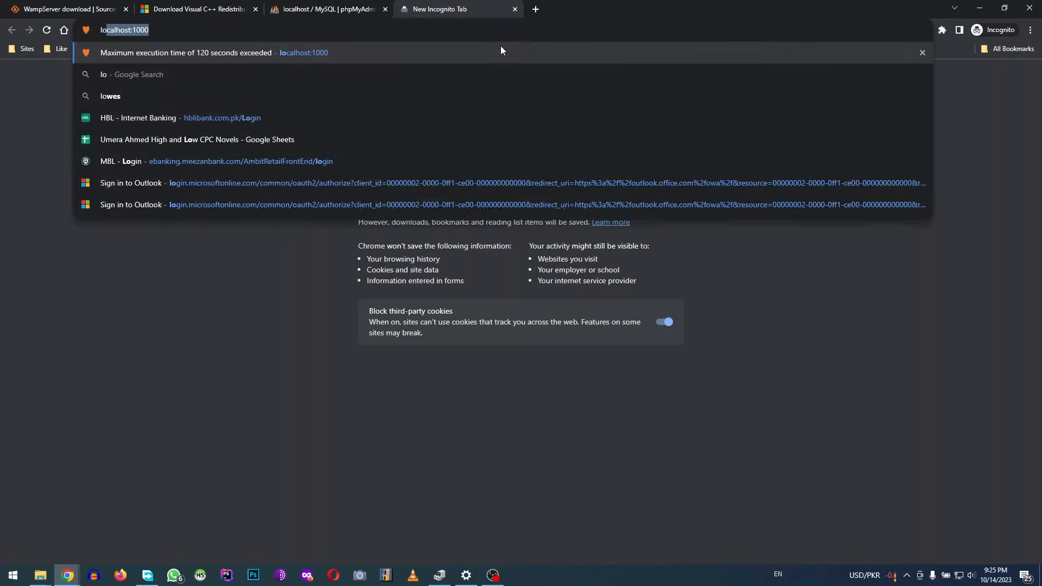
key("Delete")
key("Return")
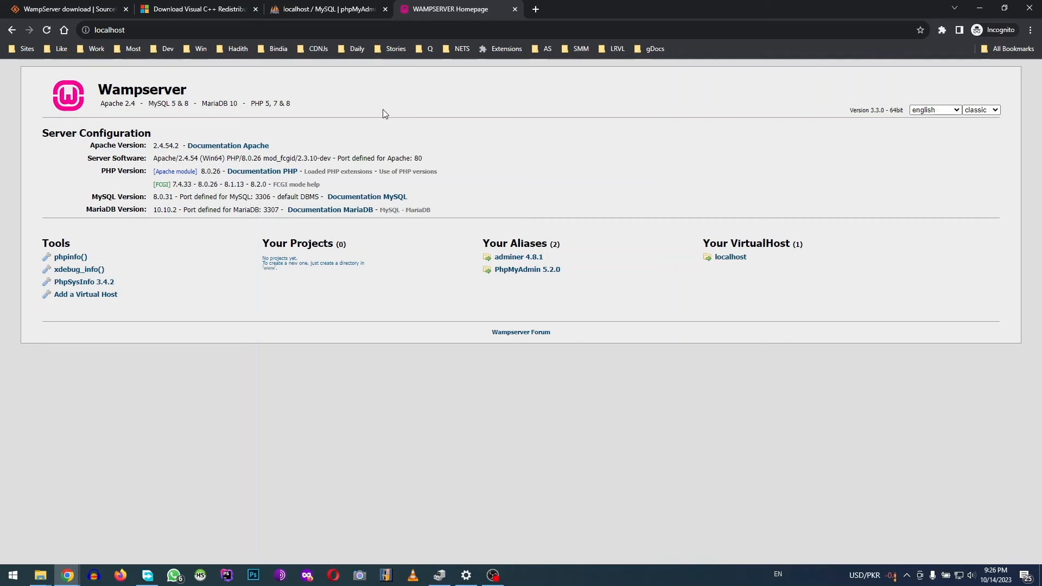
Select index.php in www and highlight the Apache and PHP version text on the homepage
key("alt+Tab")
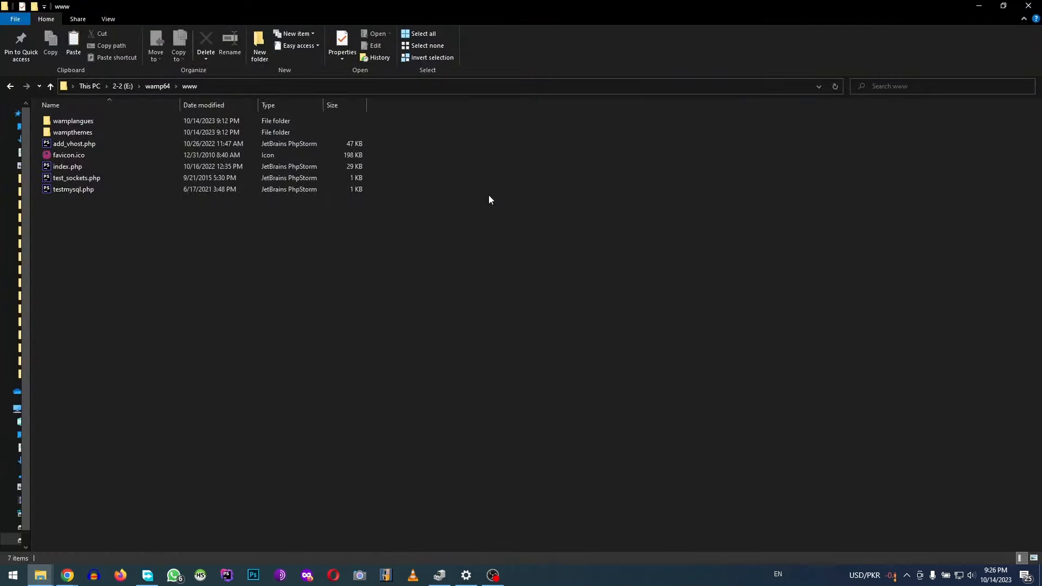
left_click(90, 168)
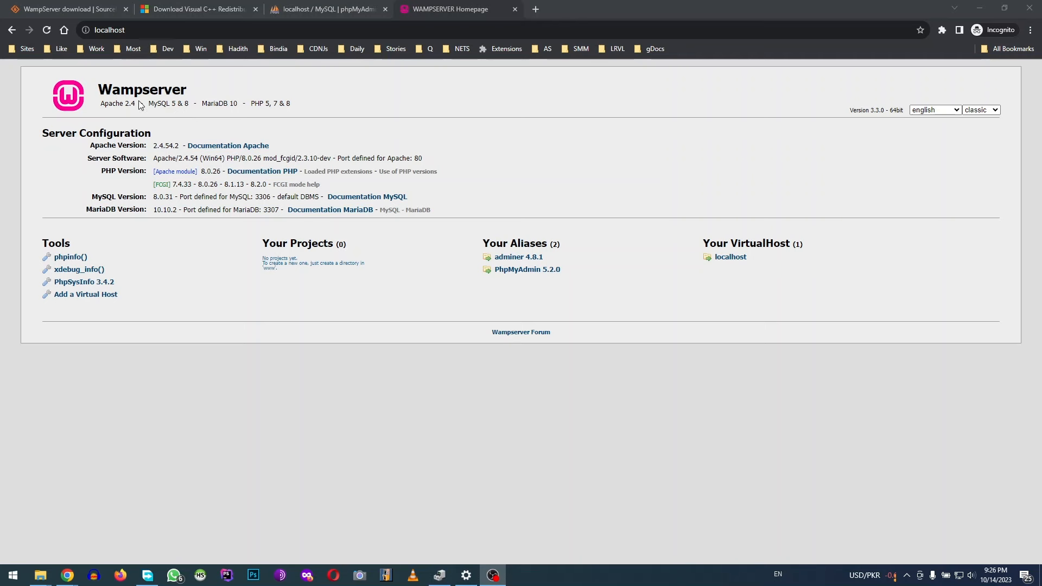
left_click_drag(101, 103, 291, 108)
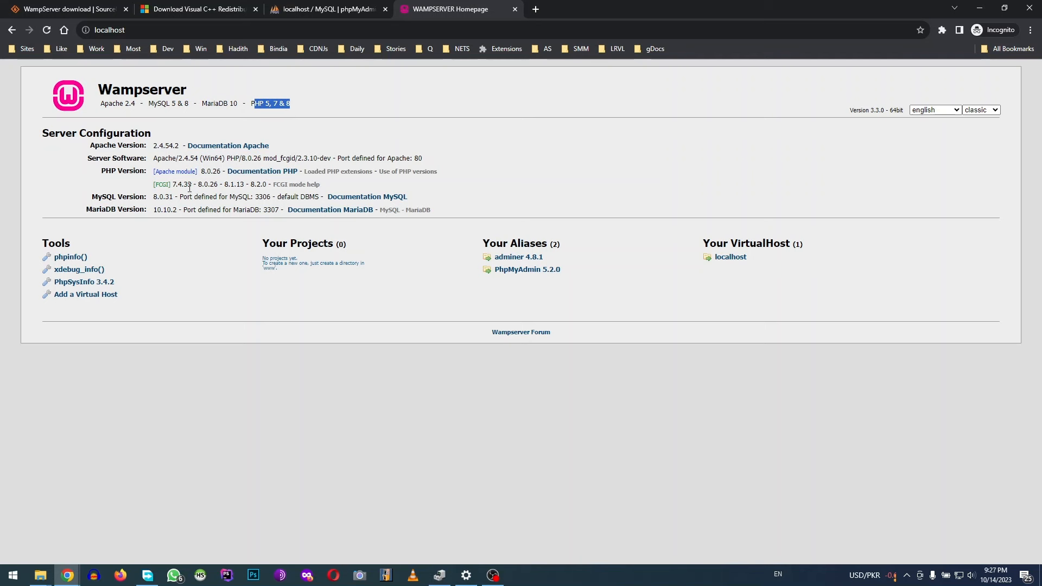
left_click_drag(111, 171, 221, 172)
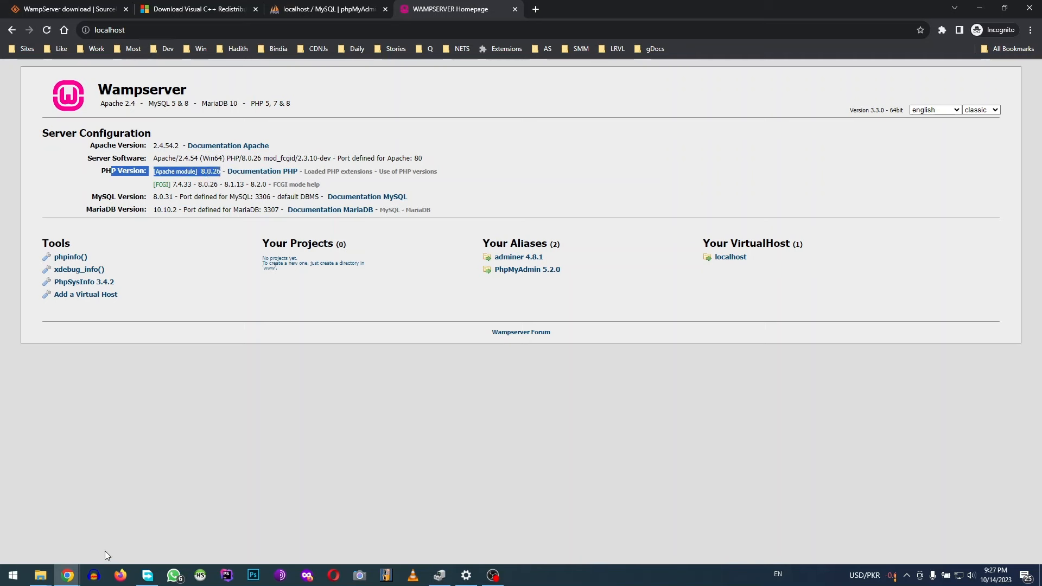
left_click(40, 575)
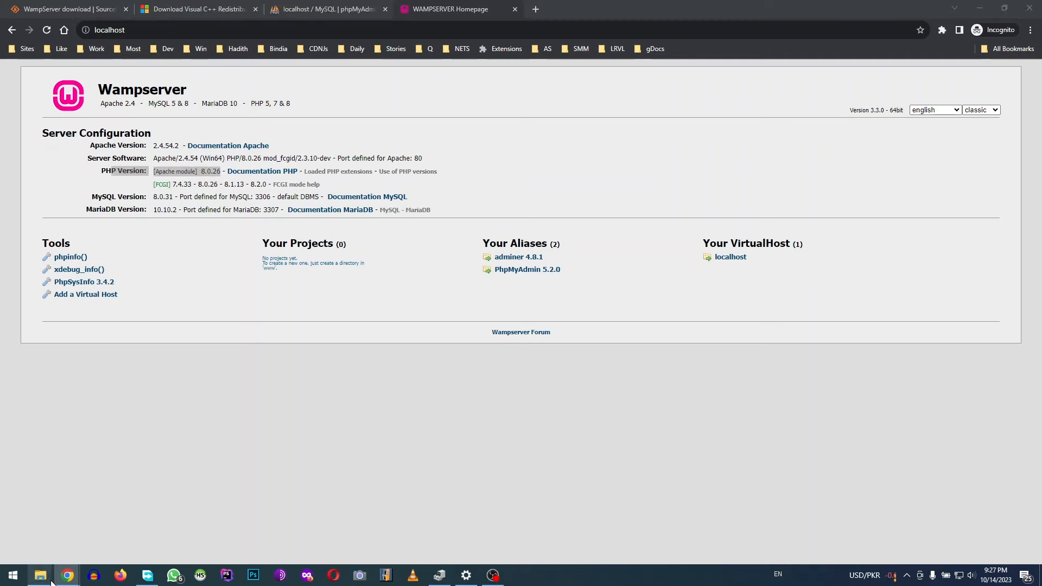
Open index.php from the www folder in a maximized Notepad via the Run box
left_click(288, 514)
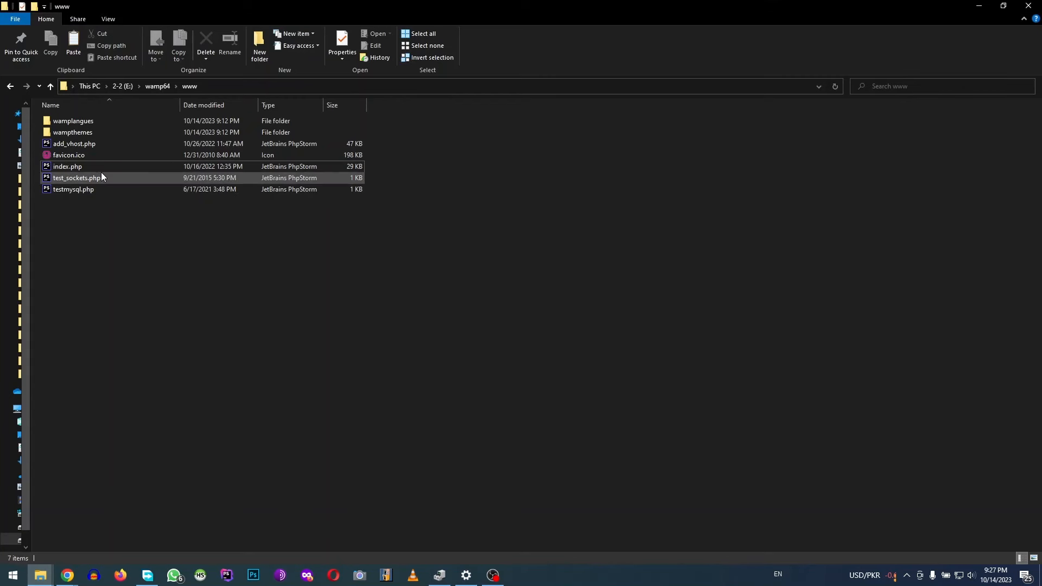
left_click(83, 168)
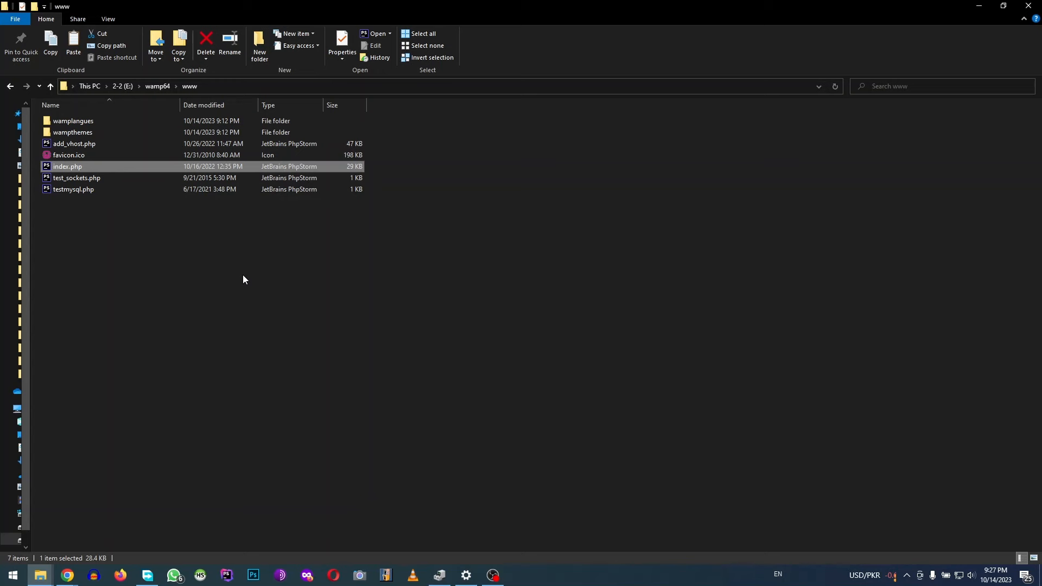
key("super+r")
type("notepad")
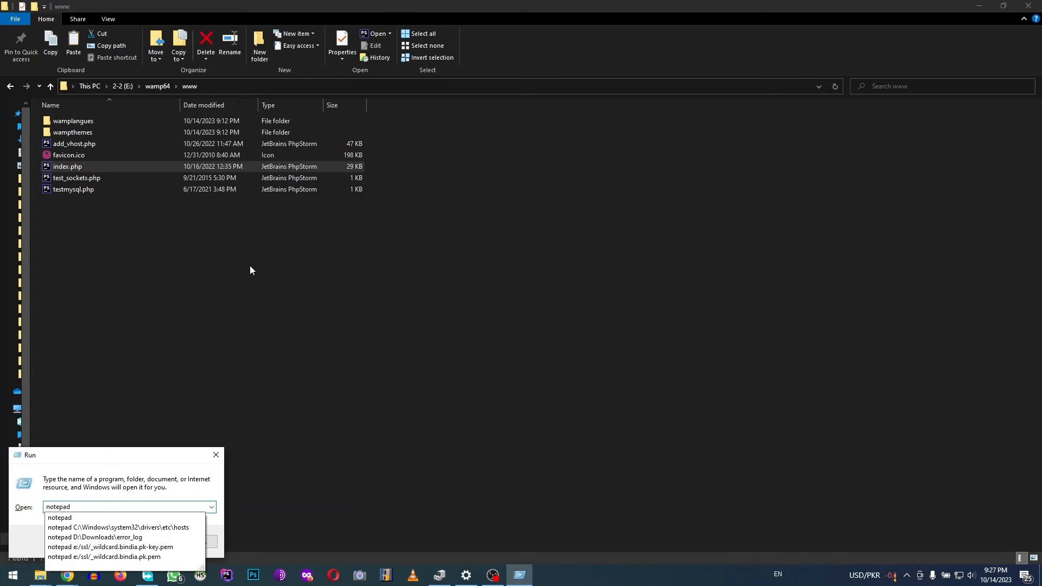
left_click_drag(90, 166, 110, 505)
left_click(92, 541)
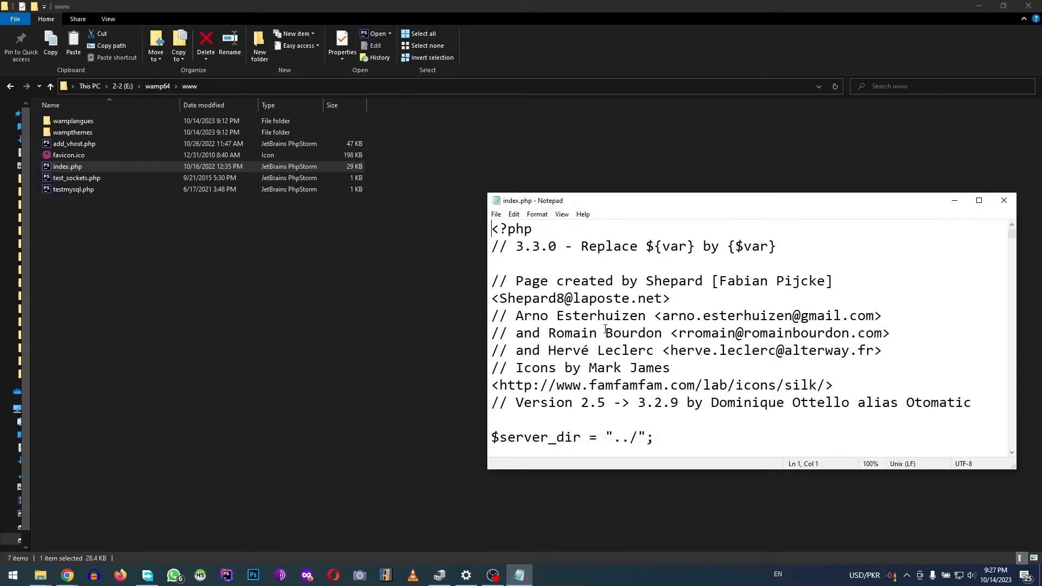
double_click(592, 203)
Delete everything after the opening <?php line and save index.php
scroll(245, 293, "down", 7)
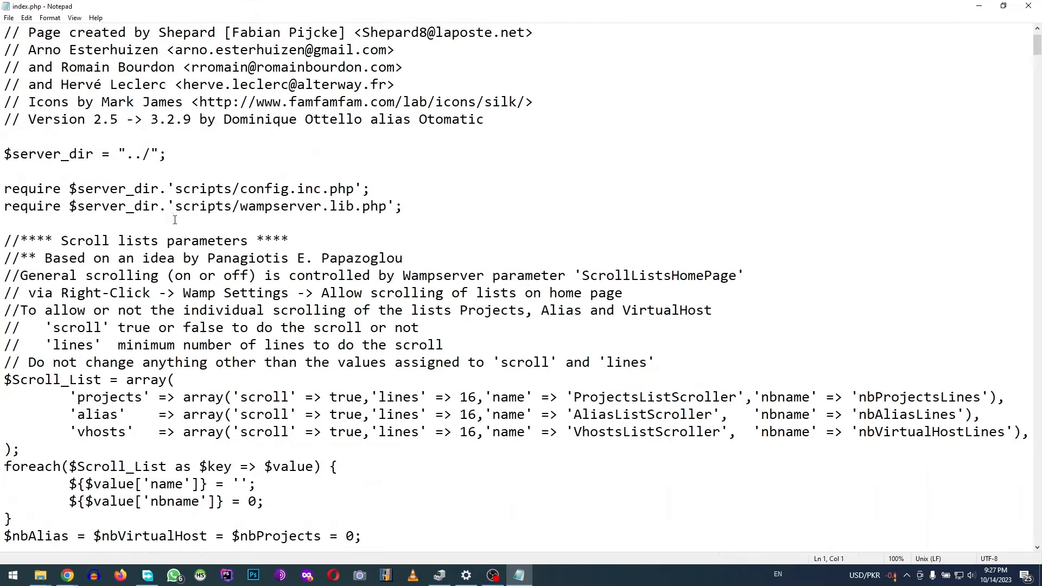
scroll(245, 293, "down", 8)
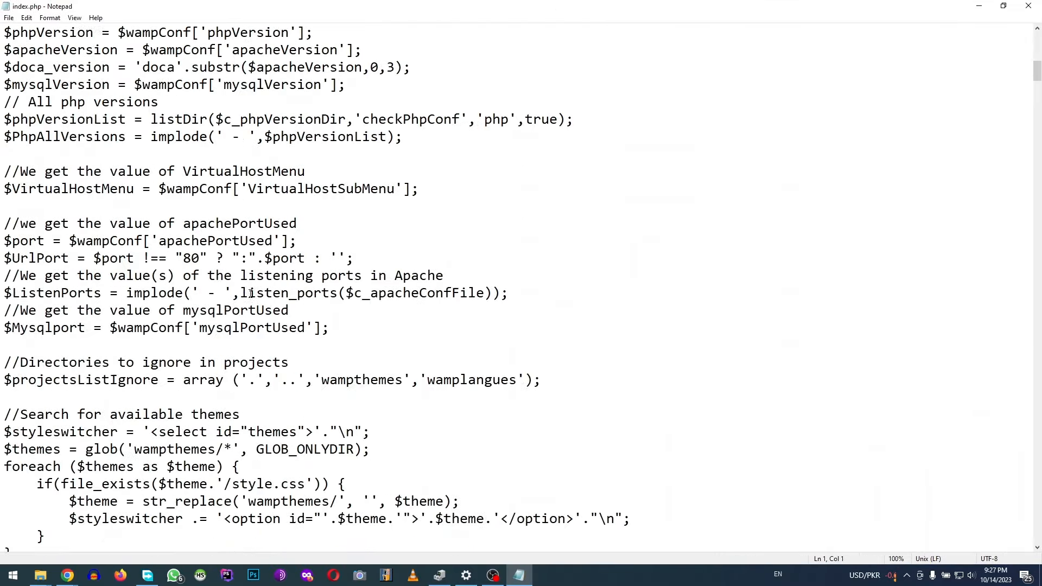
scroll(251, 294, "up", 7)
scroll(251, 293, "up", 8)
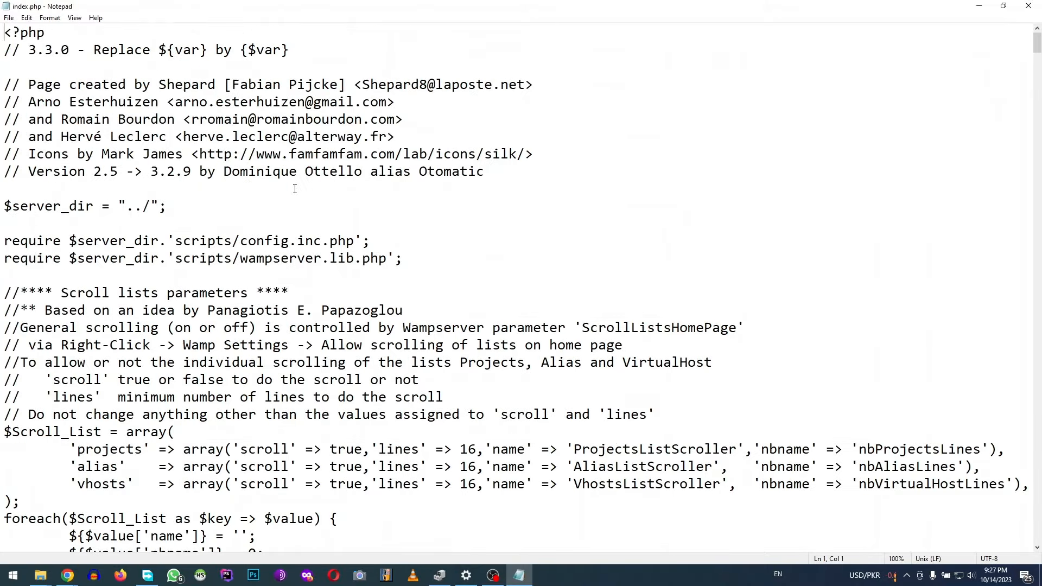
key("ctrl+a")
key("shift+Home")
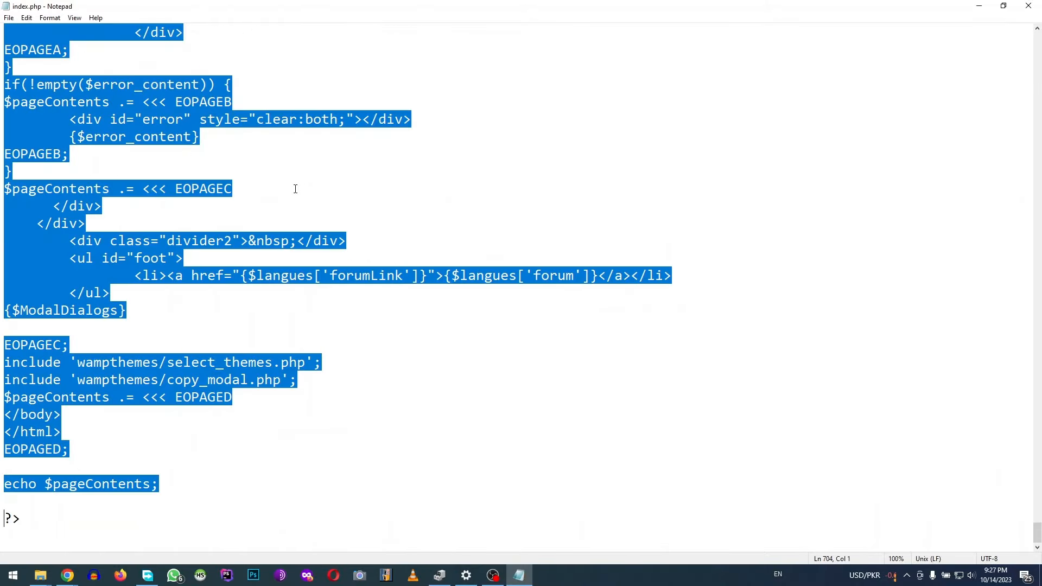
key("shift+End")
key("Delete")
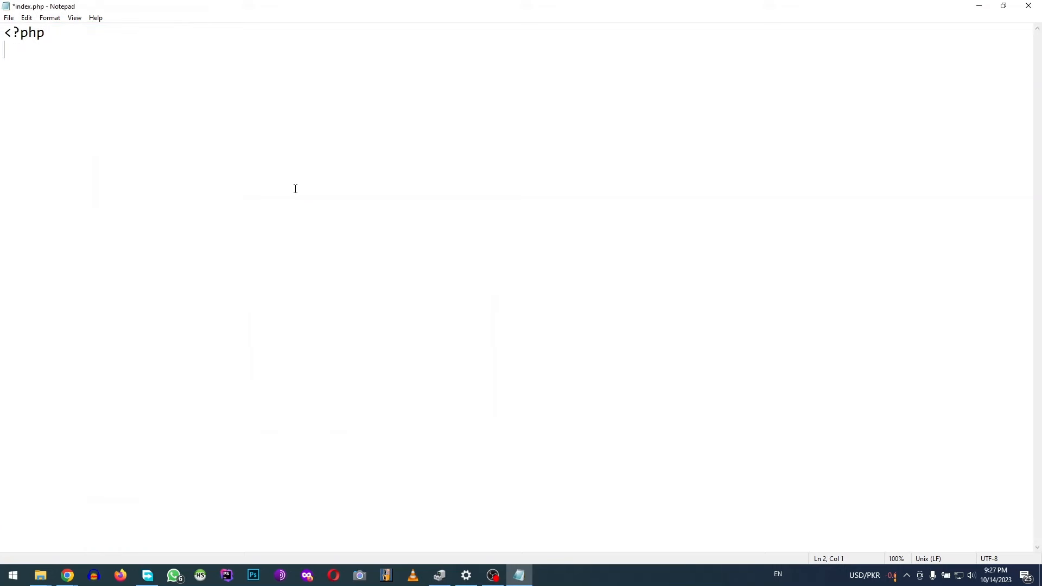
key("ctrl+s")
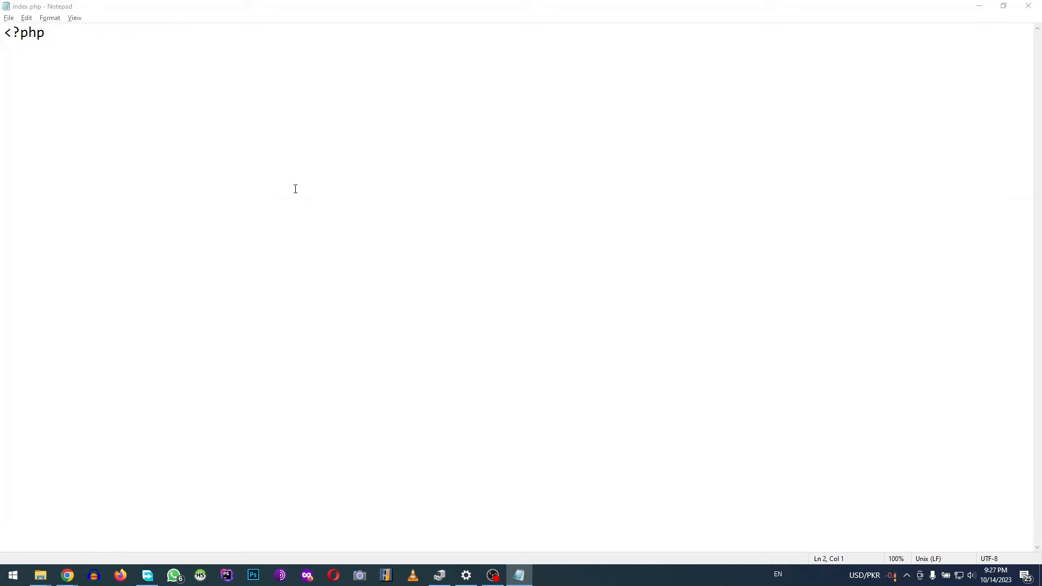
Refresh the localhost page in Chrome
key("alt+Tab")
key("Tab")
key("F5")
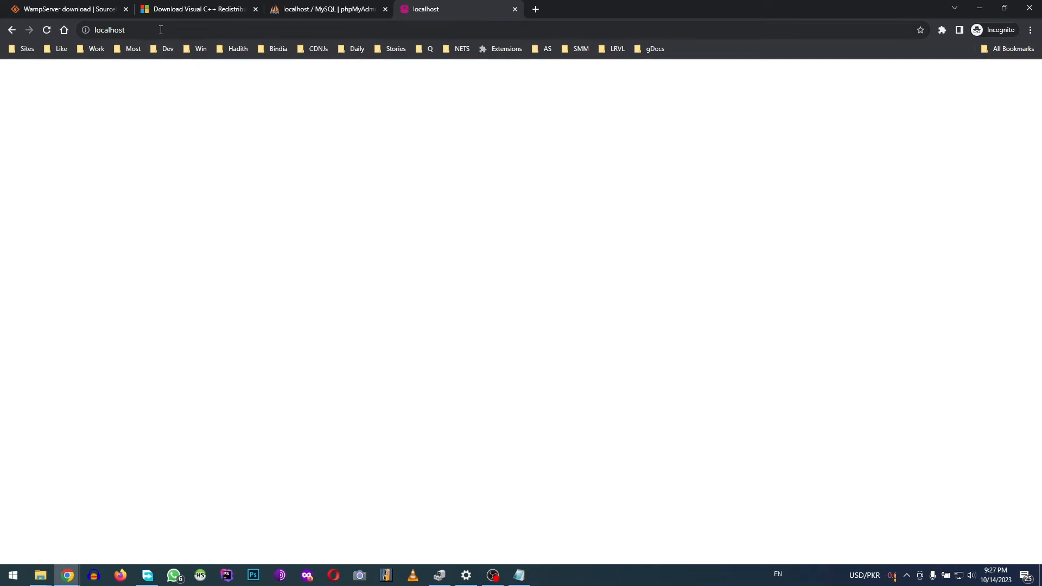
Leave the blank localhost page and return to the www folder window
key("alt+Tab")
key("Tab")
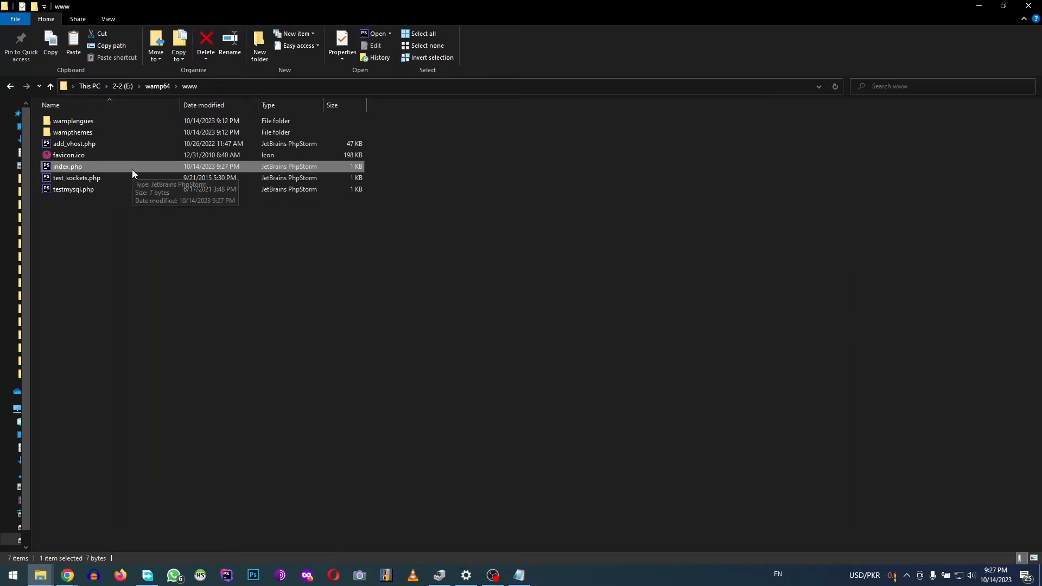
Create a new text document in www and rename it shakeel.php, accepting the extension change
left_click(145, 245)
right_click(147, 239)
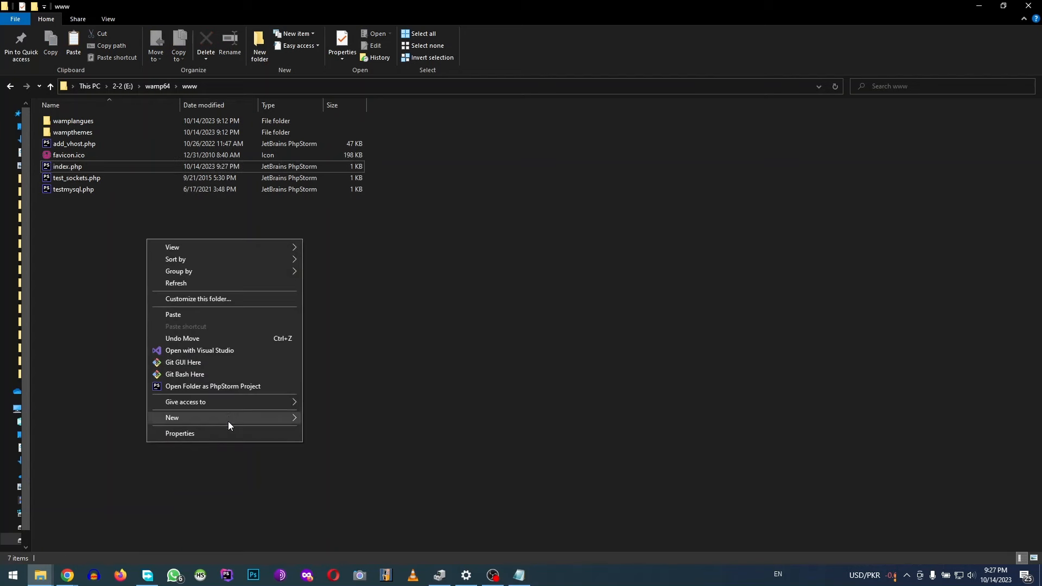
mouse_move(227, 421)
left_click(389, 490)
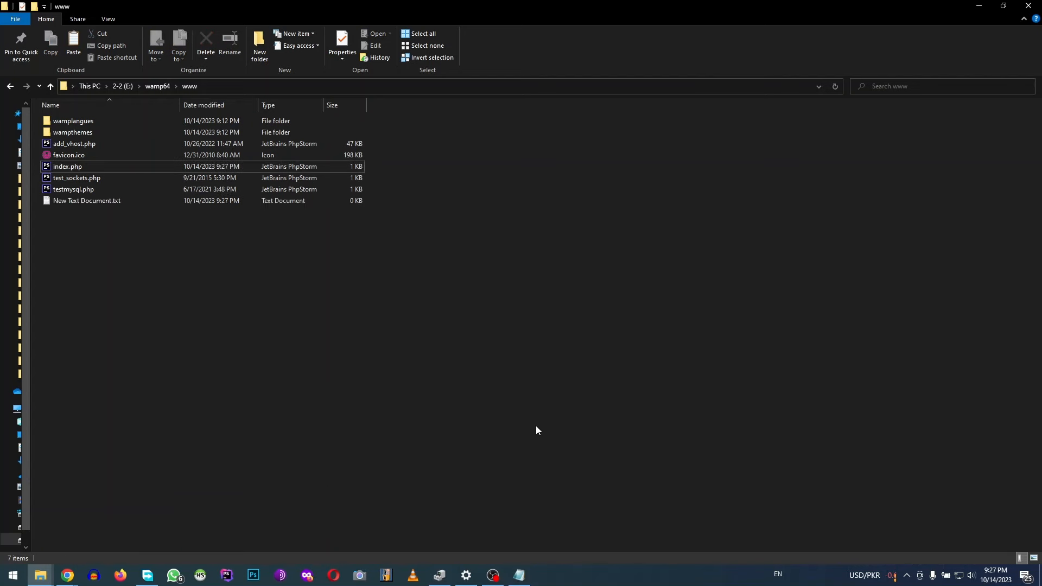
type("shakeel")
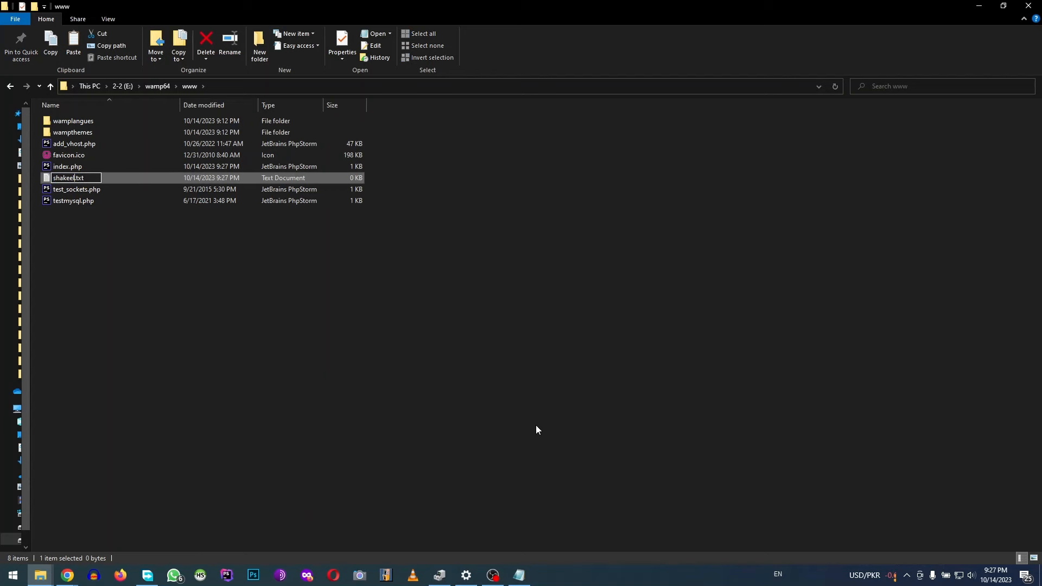
key("Delete")
key("Delete")
key("Delete")
type("php")
key("Return")
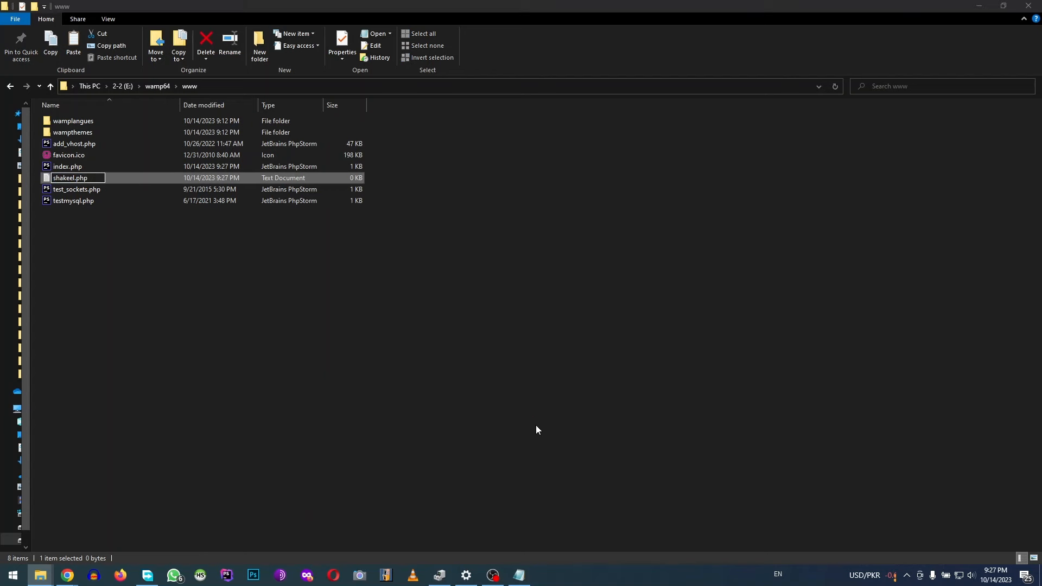
left_click(571, 291)
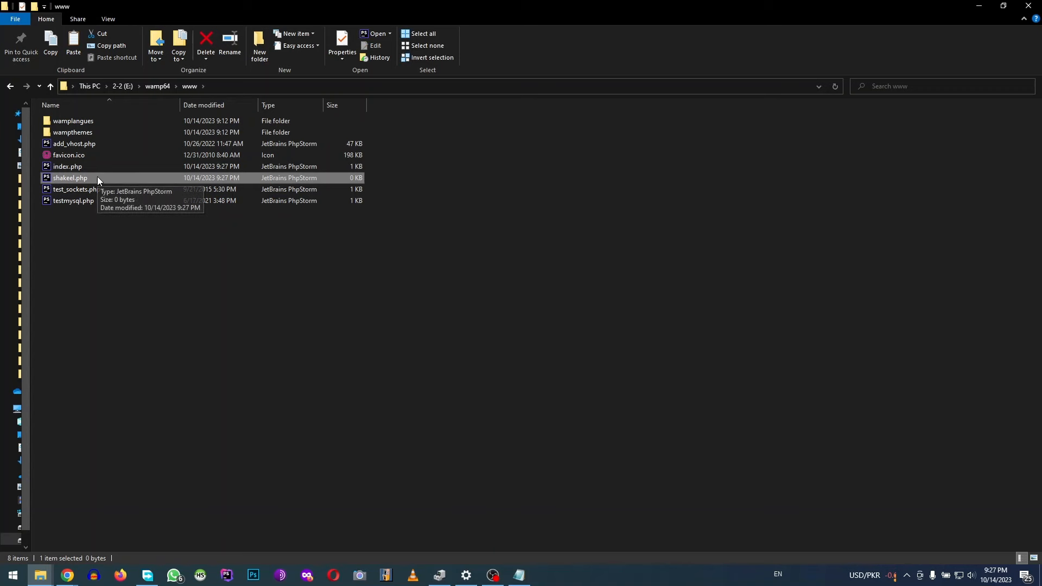
key("super+r")
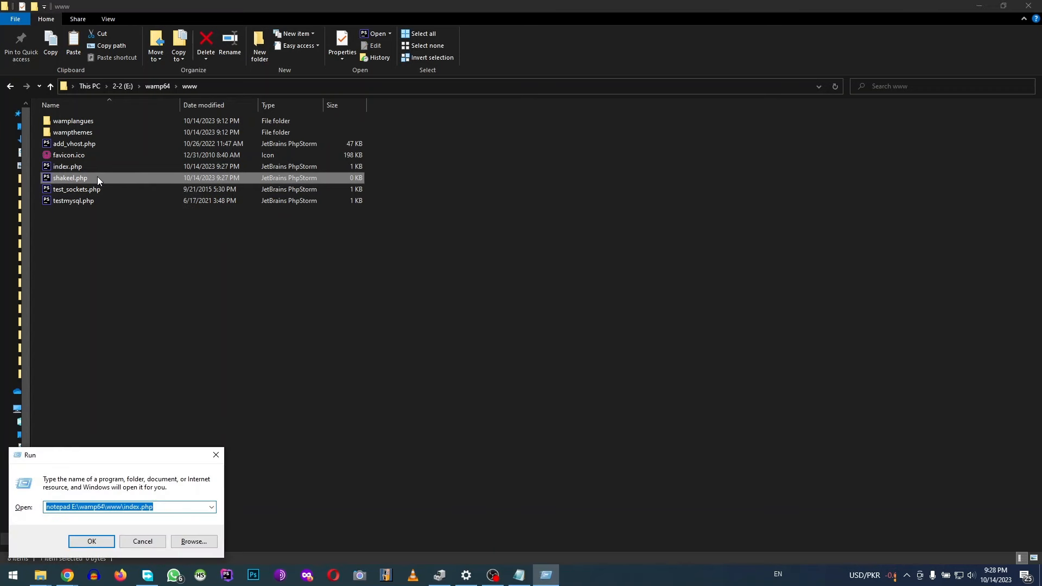
Open shakeel.php in Notepad, type 'Hello World' and save it
type("notepad")
left_click_drag(97, 177, 130, 503)
left_click(105, 540)
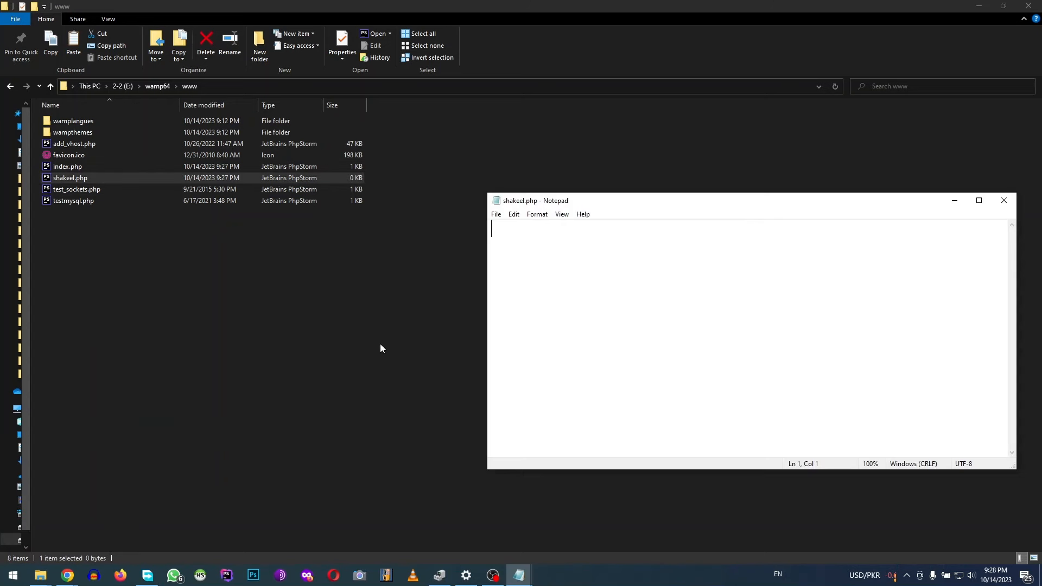
left_click_drag(621, 203, 570, 189)
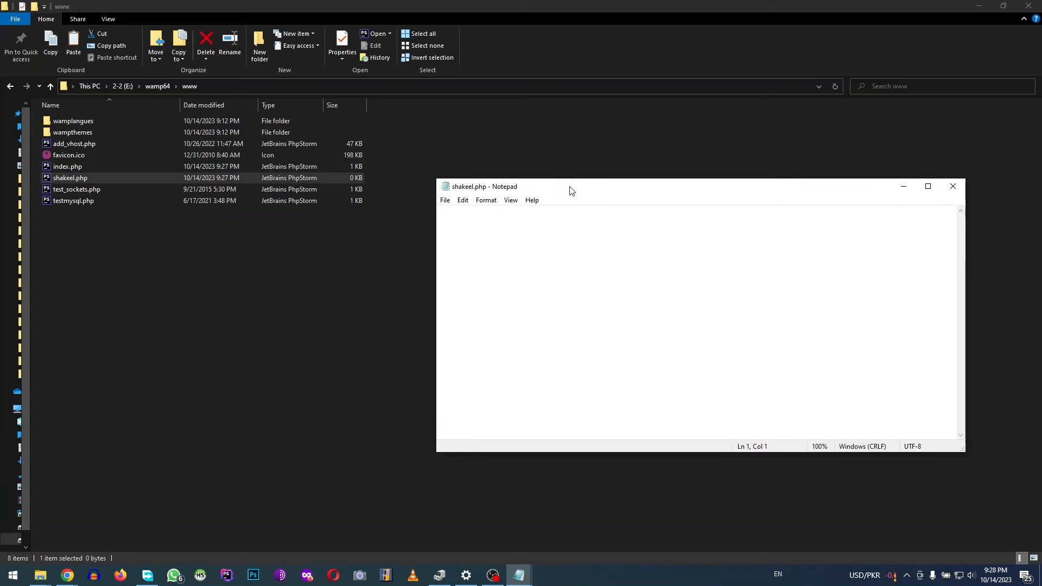
type("Hello World")
key("ctrl+s")
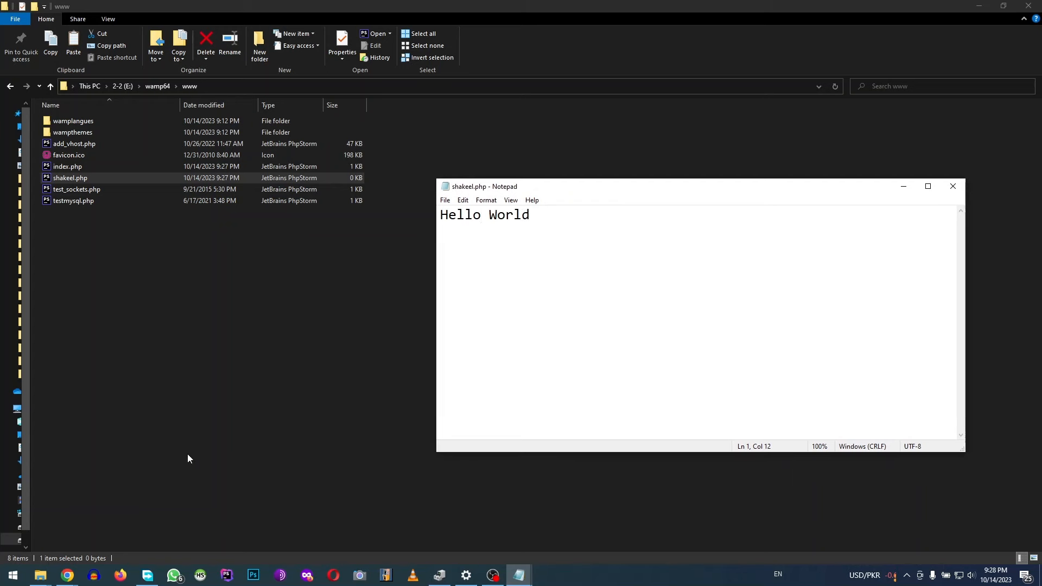
Switch back to Chrome's localhost window and change the address to localhost/shakeel.php
mouse_move(68, 575)
left_click(258, 525)
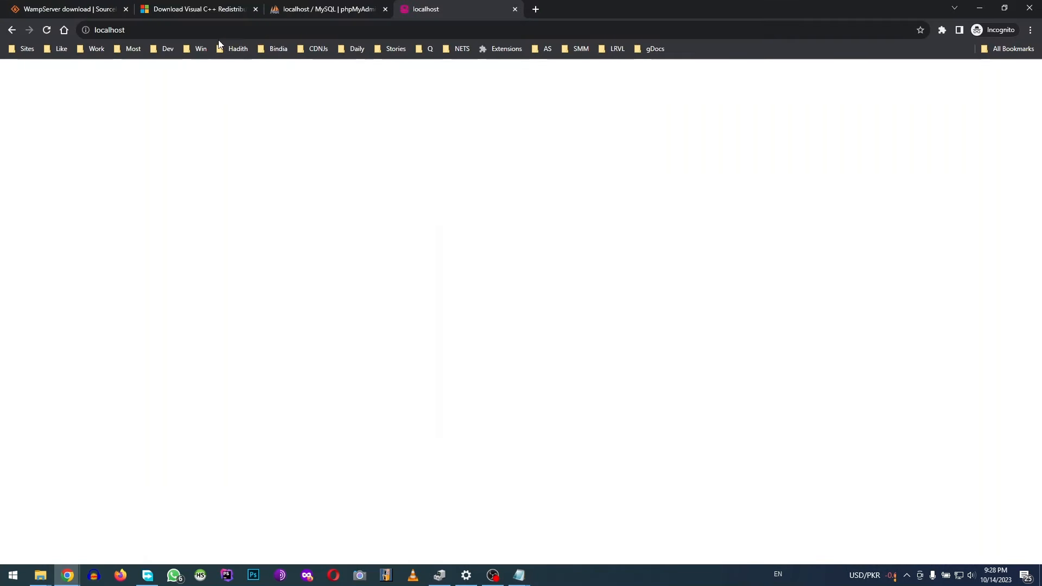
left_click(187, 30)
left_click(214, 30)
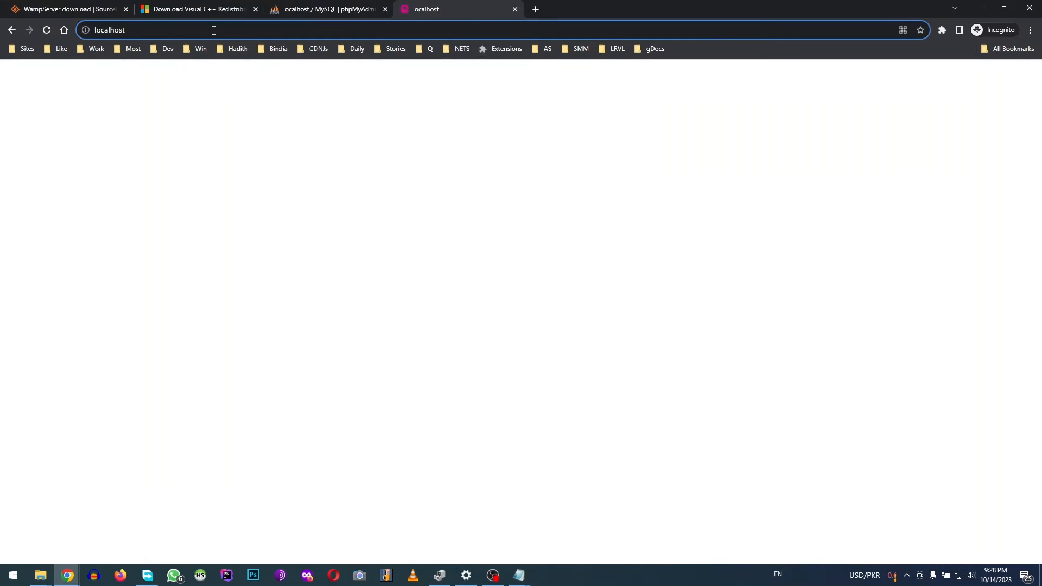
type("/sha")
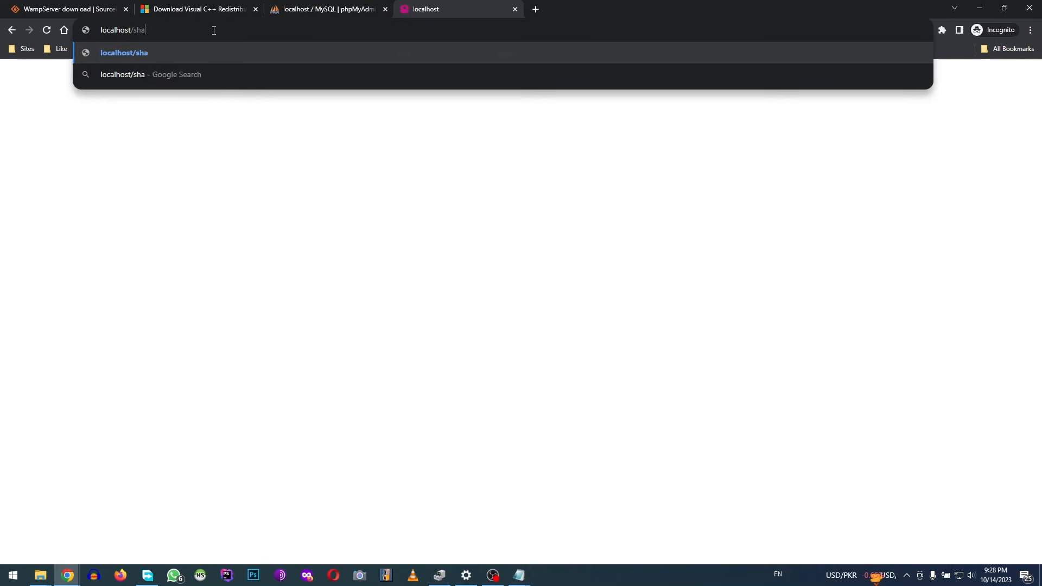
type("keel.php")
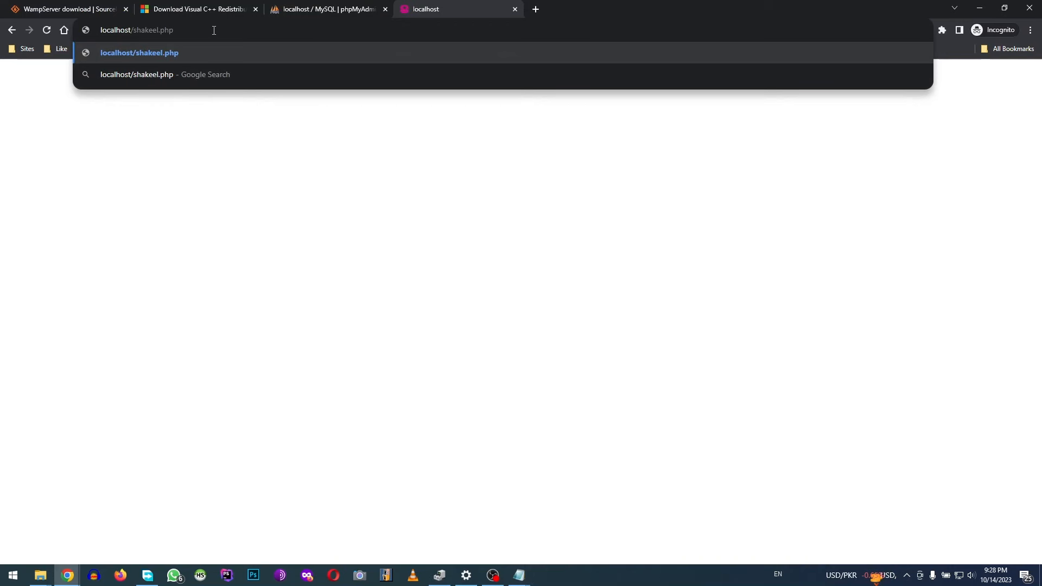
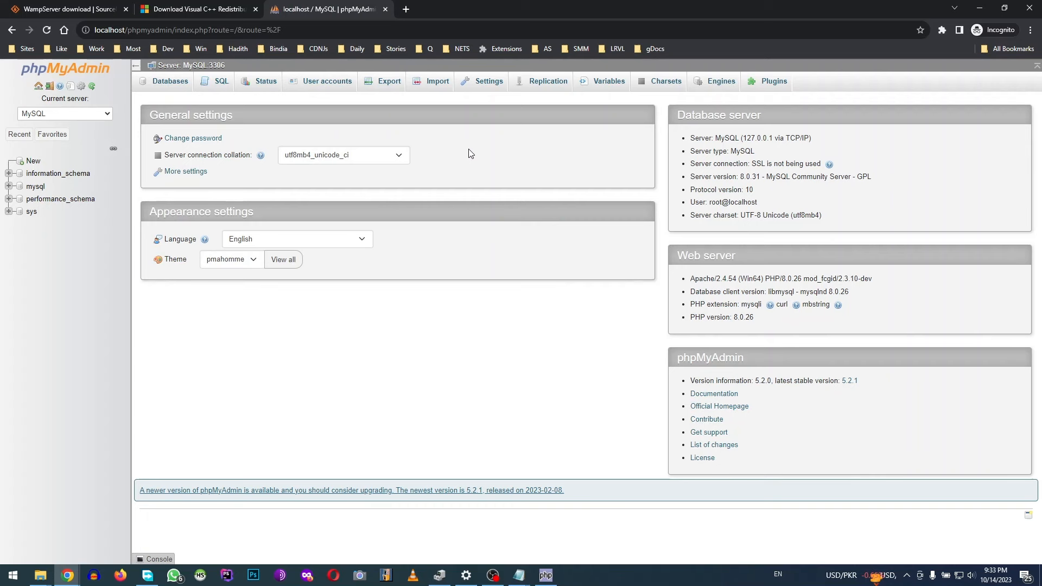
Reload the phpMyAdmin home page with F5
key("F5")
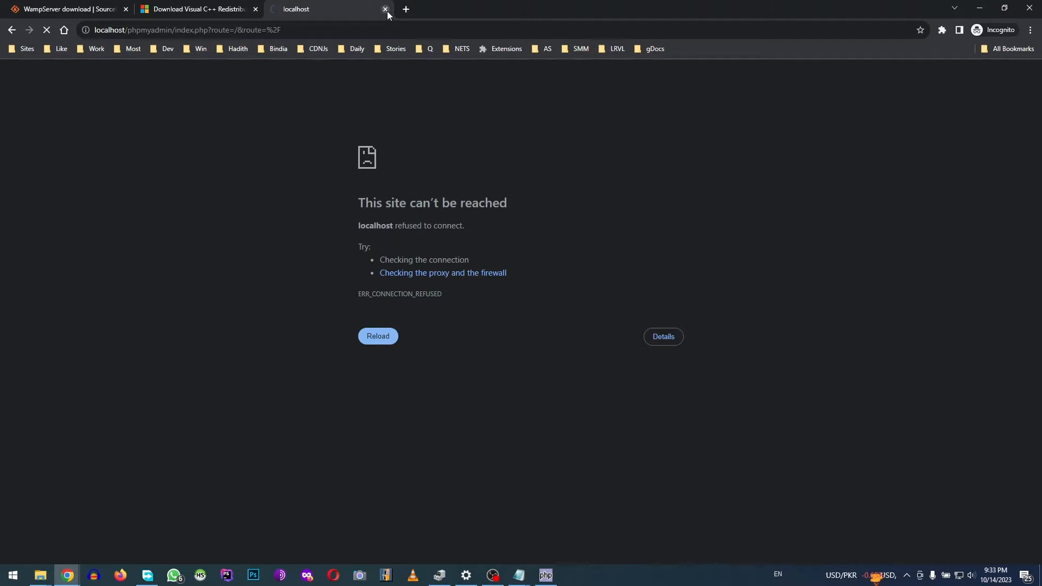
Close the localhost tab, search 'download xampp' and open the Apache Friends download result
left_click(386, 10)
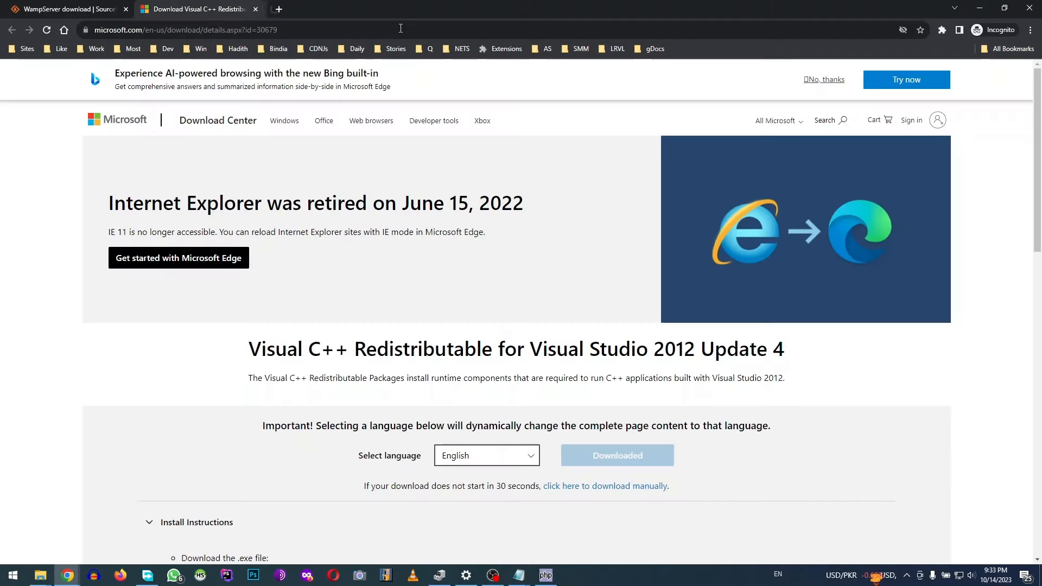
left_click(100, 11)
mouse_move(420, 98)
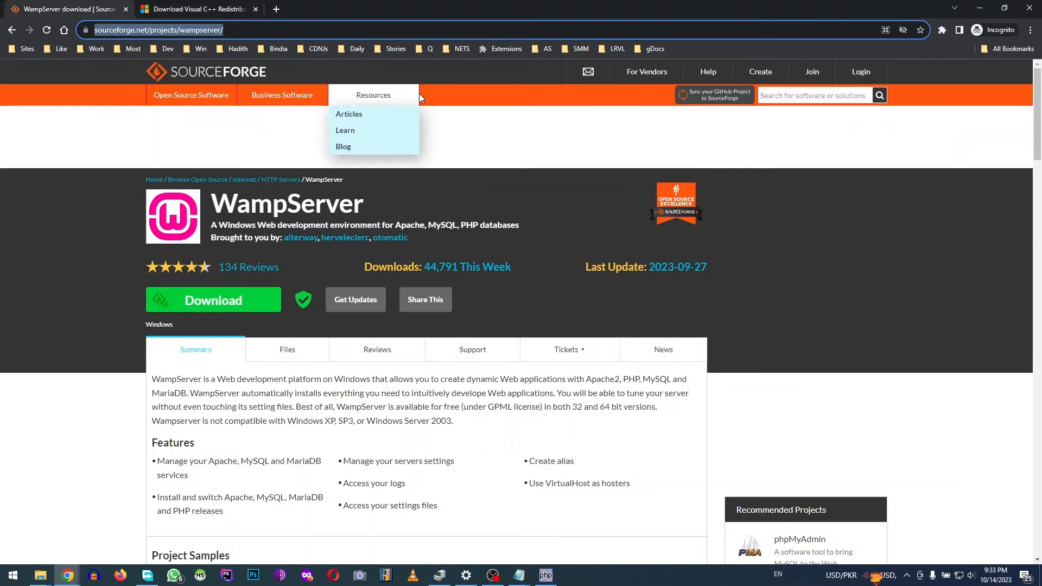
type("download x")
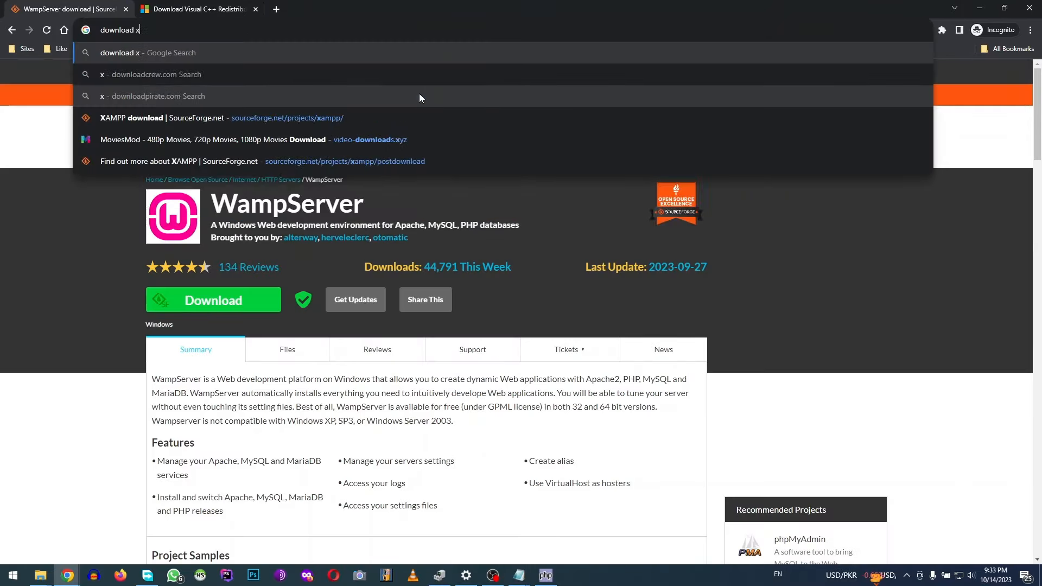
type("ampp")
key("Return")
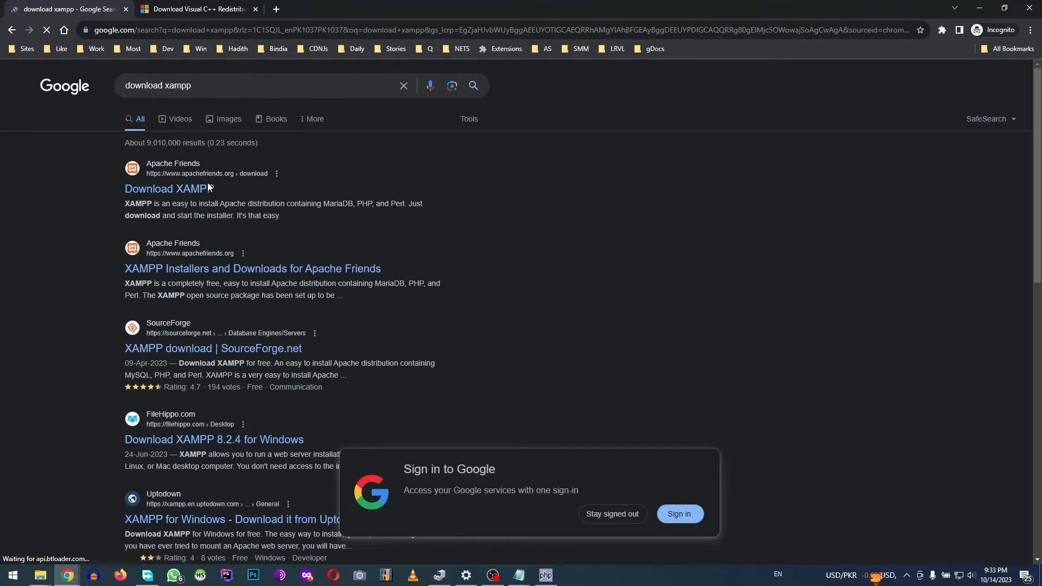
left_click(190, 187)
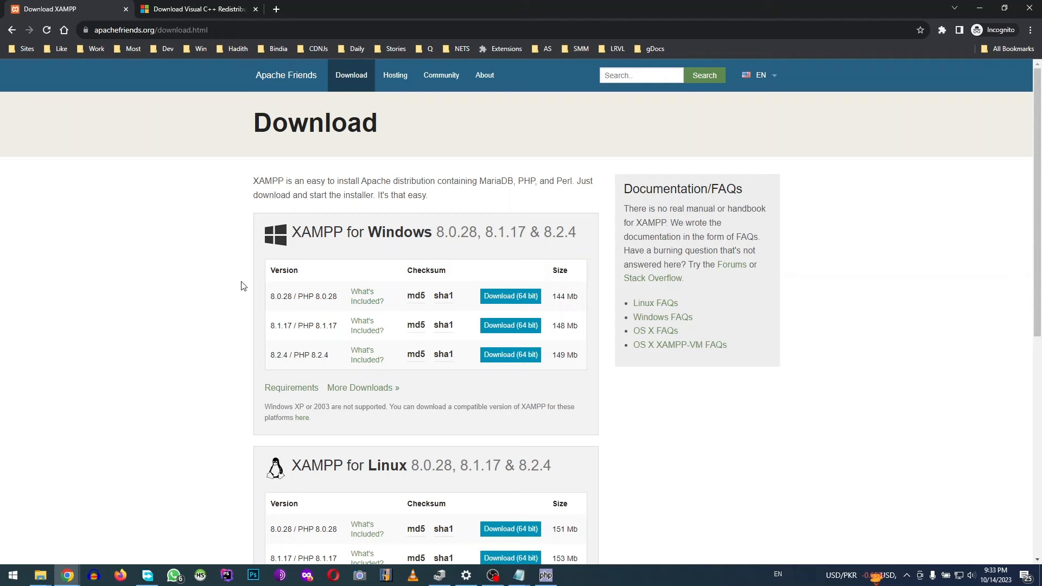
Save xampp-windows-x64-8.2.4-0-VS16-installer.exe (8.2.4, 64-bit) into the Downloads folder
scroll(243, 286, "down", 1)
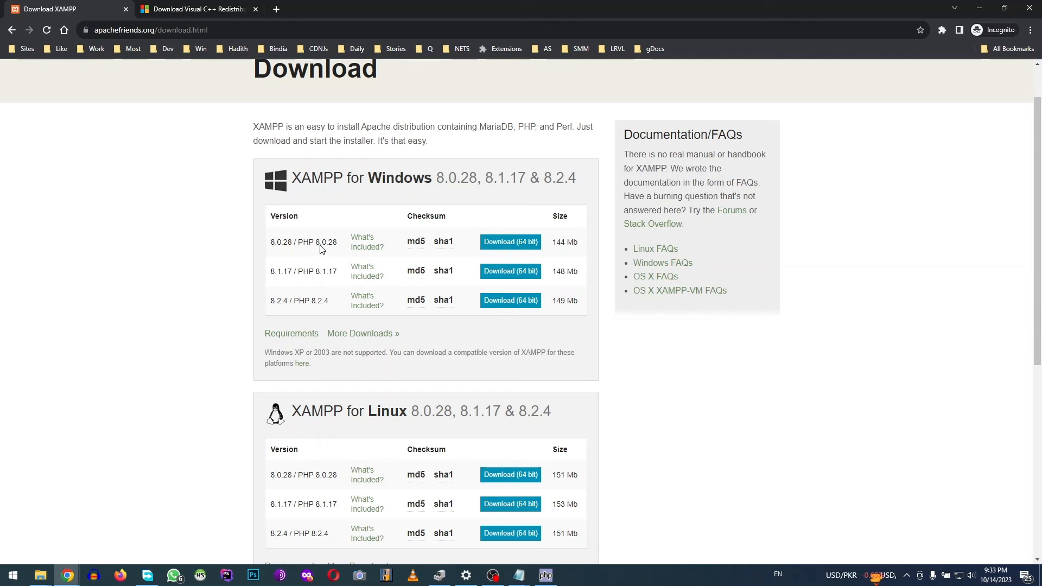
left_click_drag(314, 245, 339, 248)
left_click(489, 305)
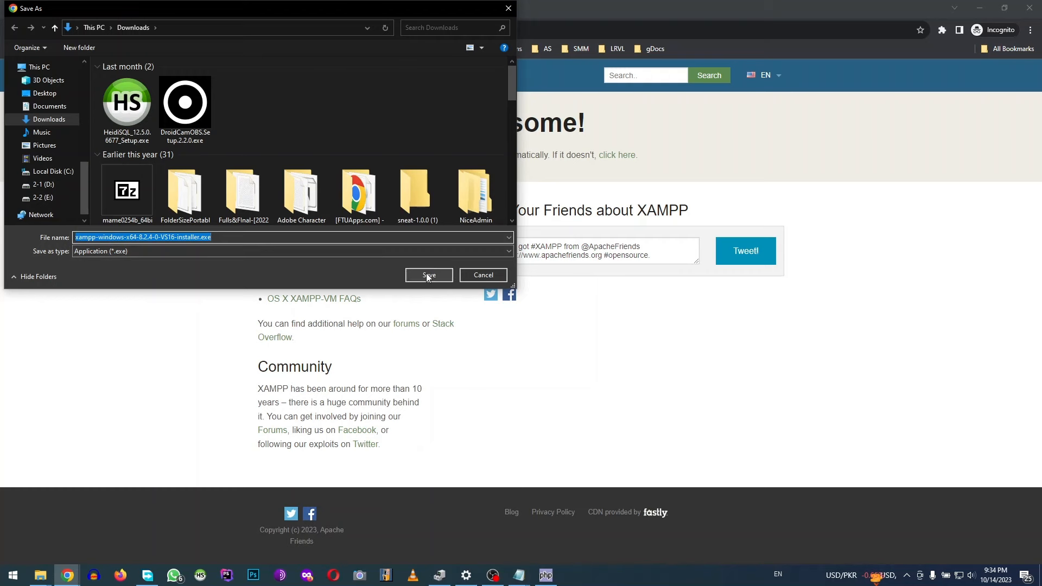
left_click(427, 276)
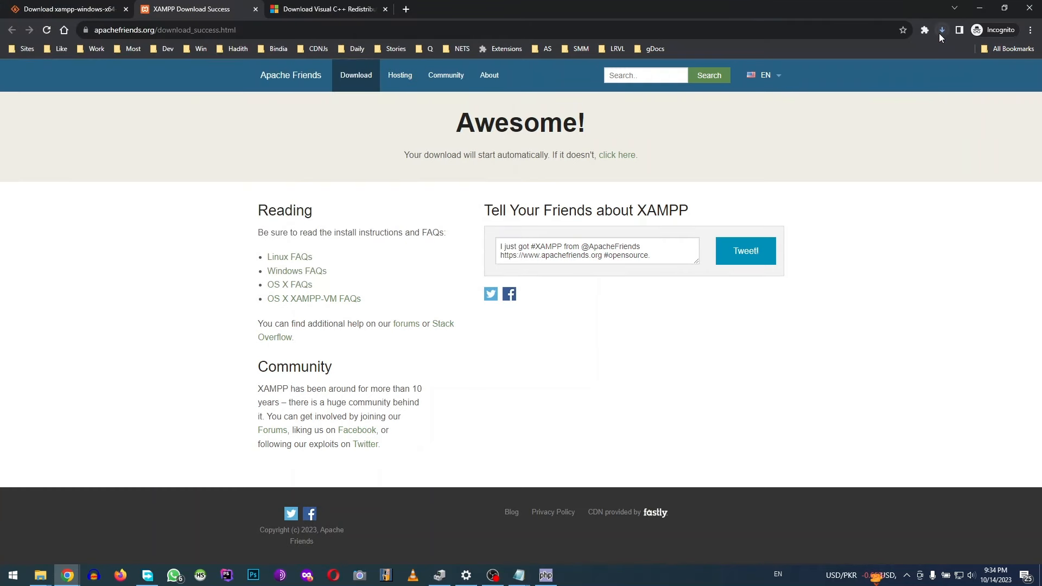
Run the xampp-windows-x64 installer from Desktop\New folder and dismiss the UAC warning with OK
left_click(942, 31)
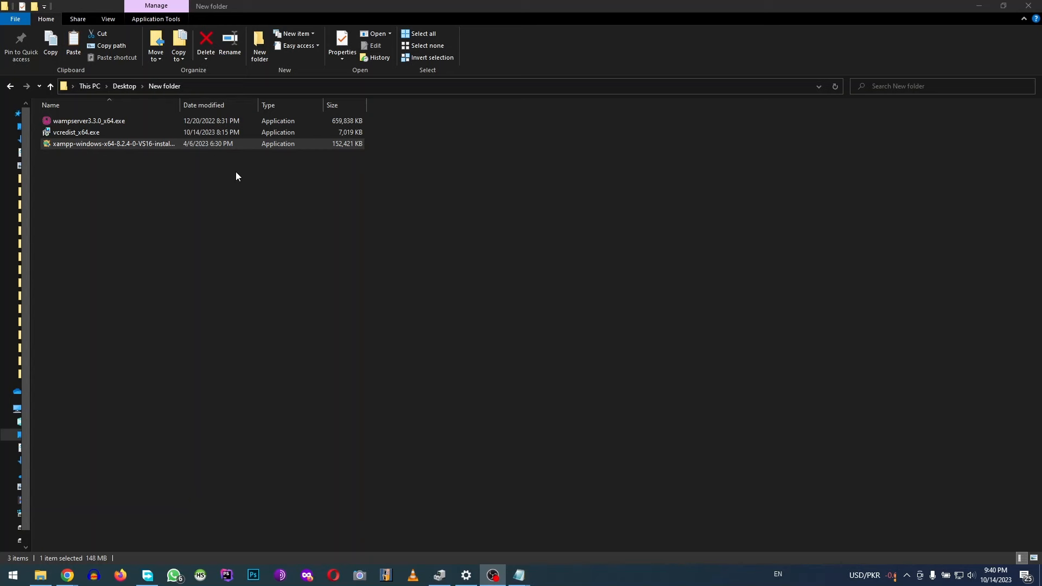
left_click(97, 145)
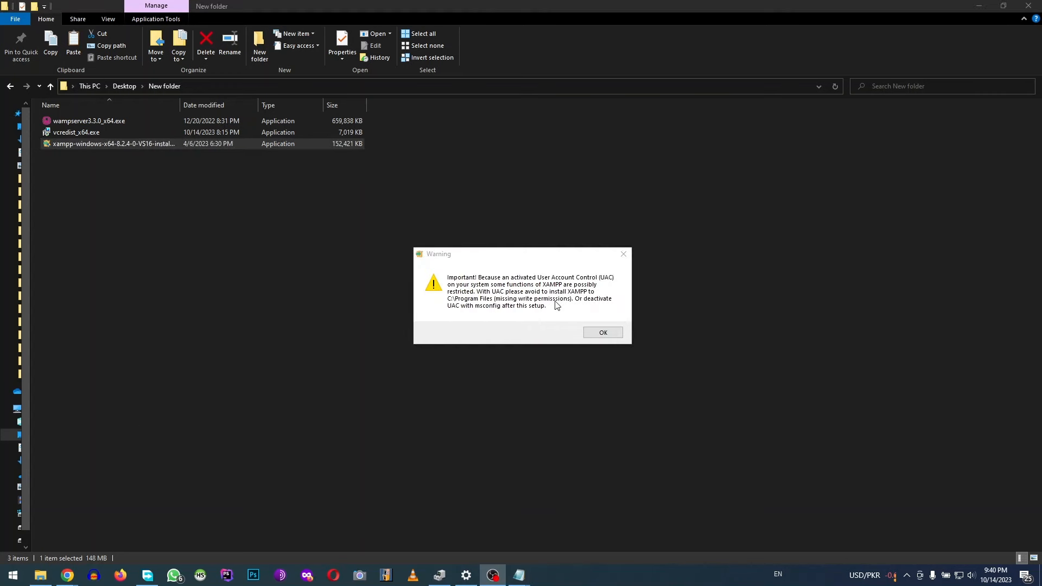
left_click(612, 333)
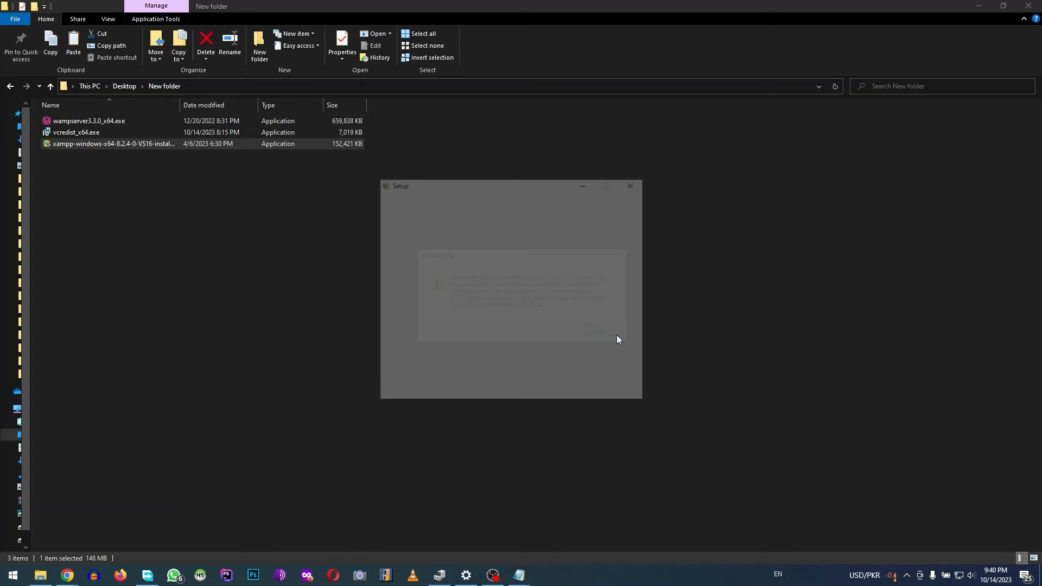
Uncheck Perl, Tomcat, Mercury, FileZilla, Webalizer and Fake Sendmail in the component list, then continue
left_click(572, 392)
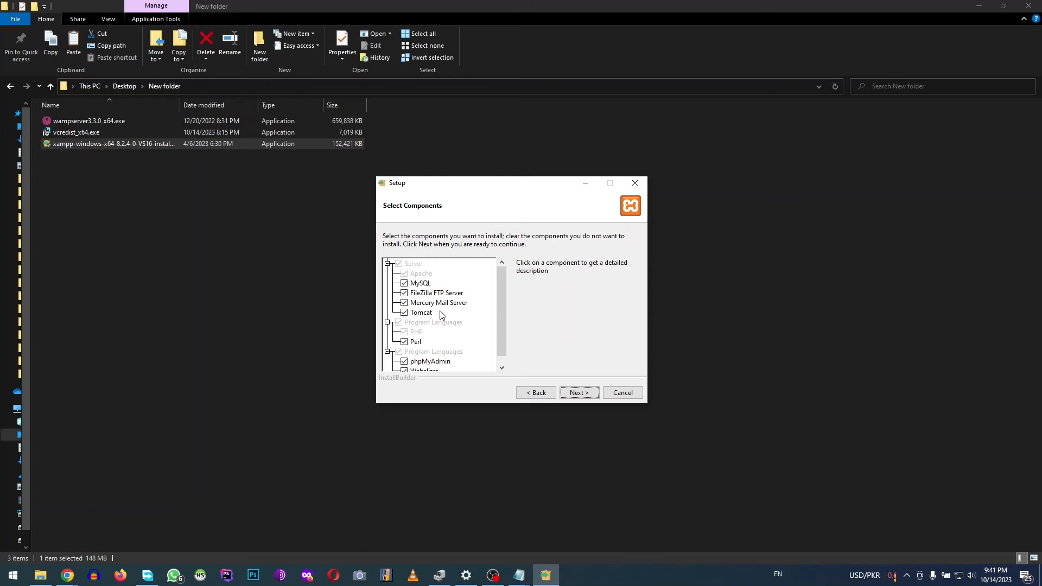
left_click(422, 336)
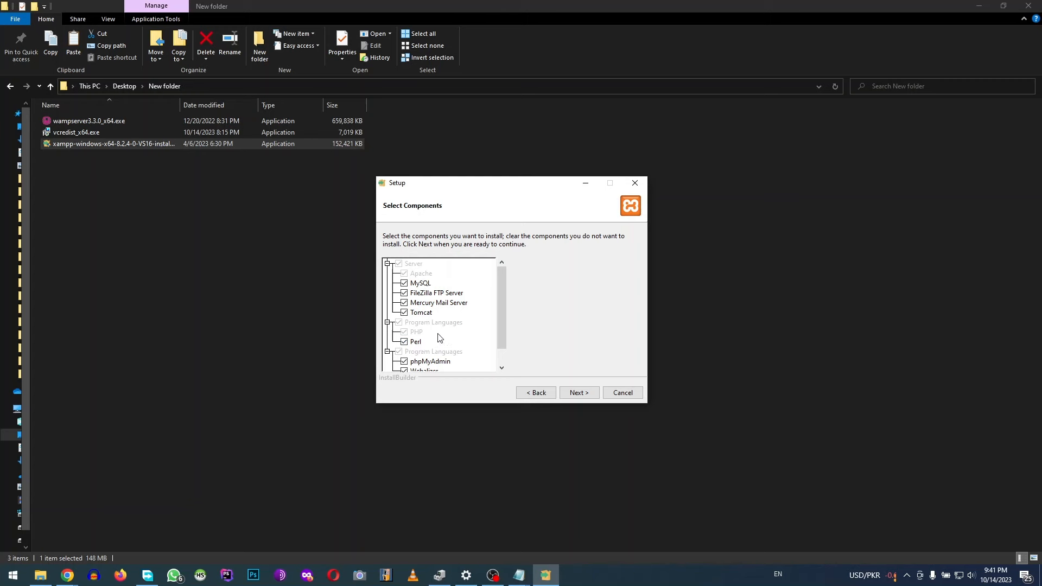
left_click(404, 342)
left_click(404, 312)
left_click(404, 303)
left_click(405, 293)
scroll(503, 300, "down", 1)
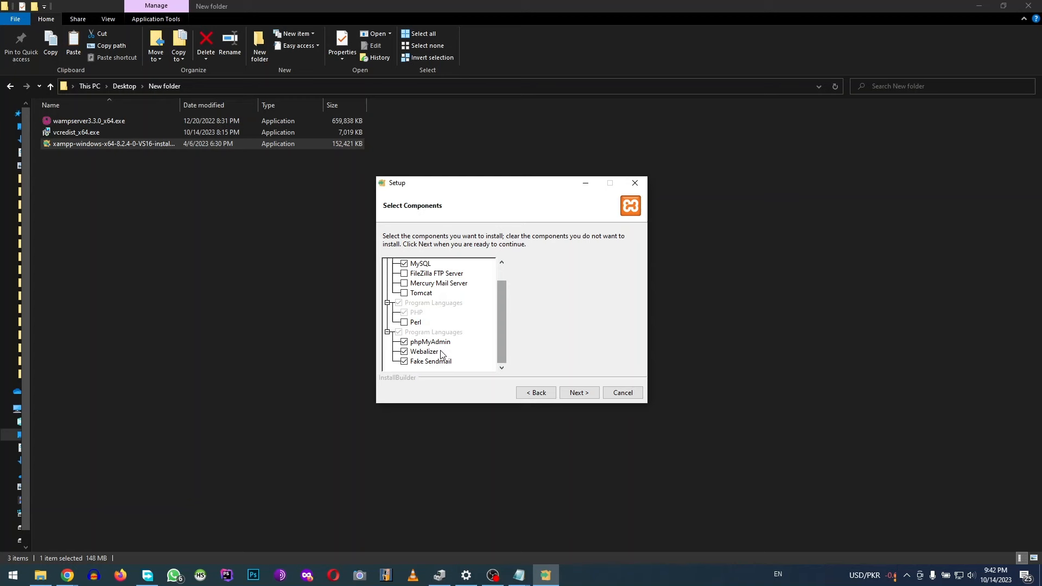
left_click(404, 352)
left_click(404, 362)
left_click(581, 394)
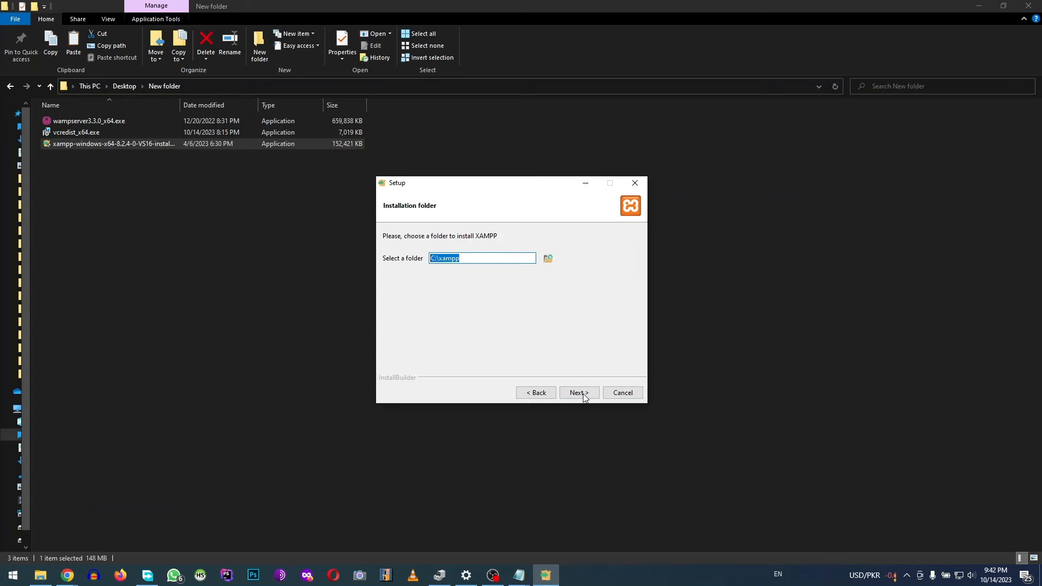
Change the install path from C:\xampp to e:\xampp and keep the default language
left_click(467, 257)
key("Home")
key("Delete")
type("e")
type(":")
left_click(578, 394)
left_click(578, 395)
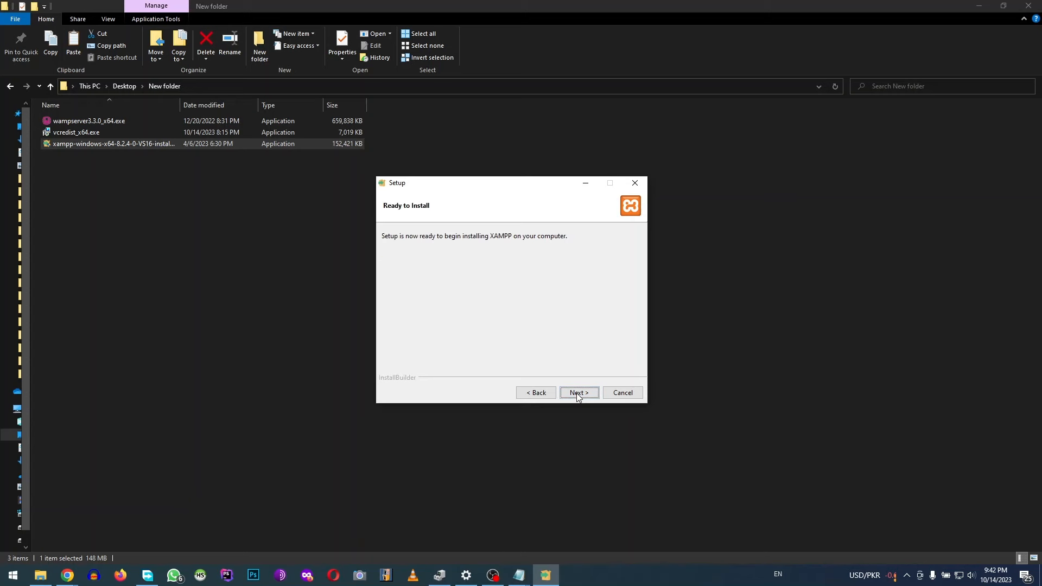
Install XAMPP, dismiss the Facebook popup, and finish so Control Panel v3.3.0 launches
left_click(577, 394)
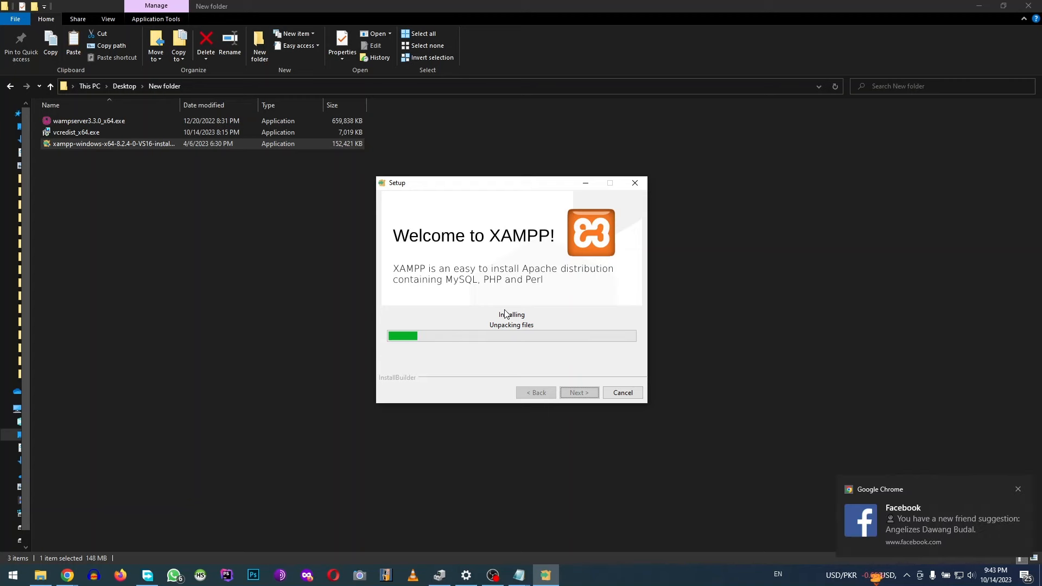
left_click(1017, 489)
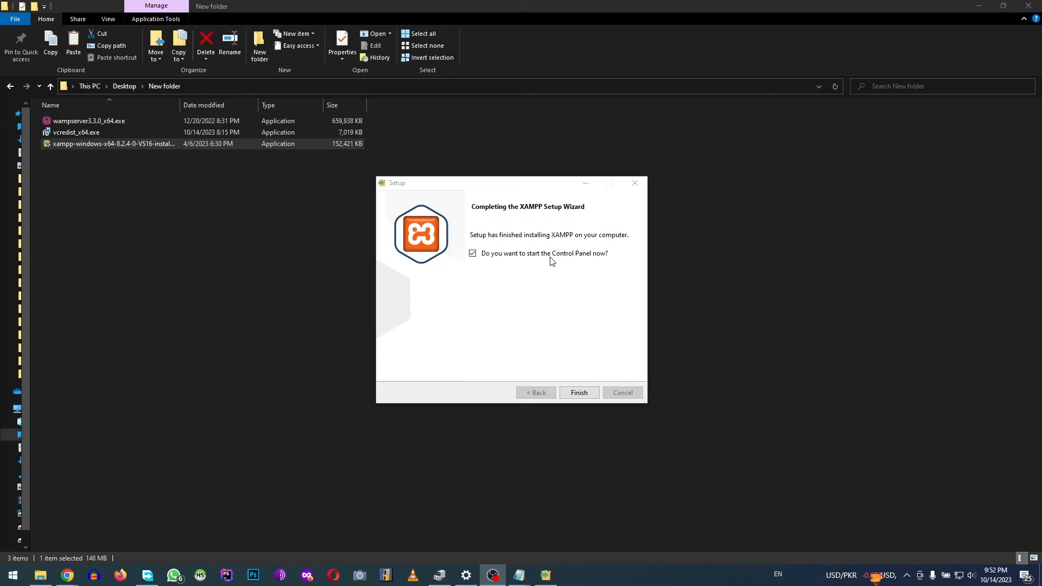
left_click(577, 394)
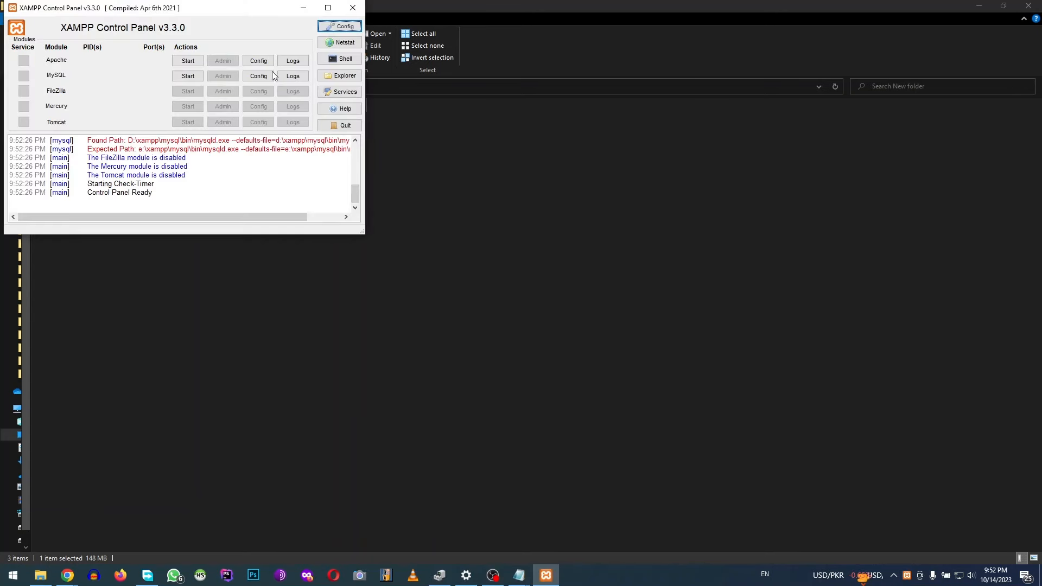
Move the Control Panel to screen centre, start Apache and approve the administrator prompt
left_click_drag(211, 9, 531, 207)
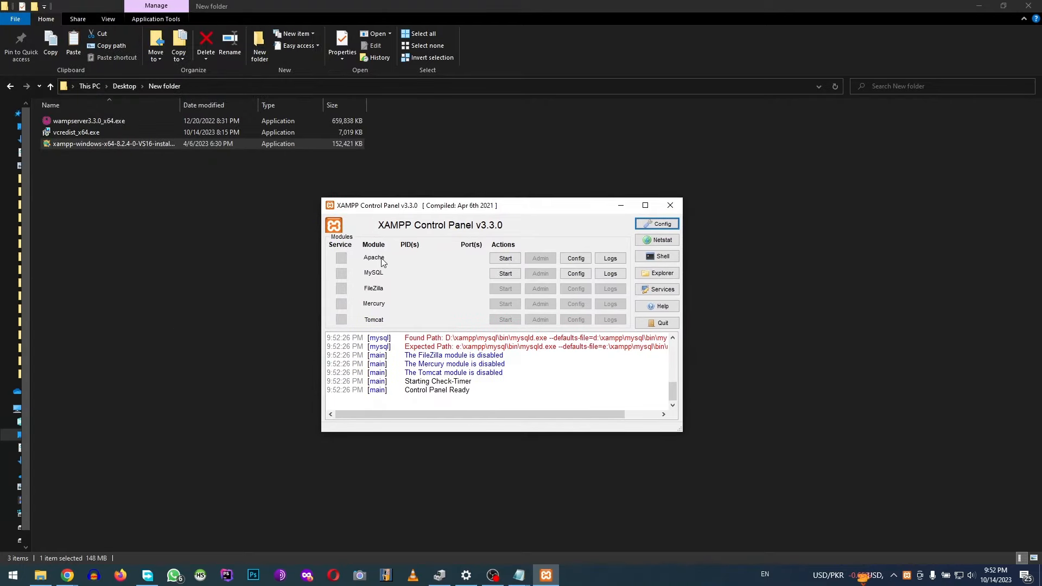
left_click(510, 260)
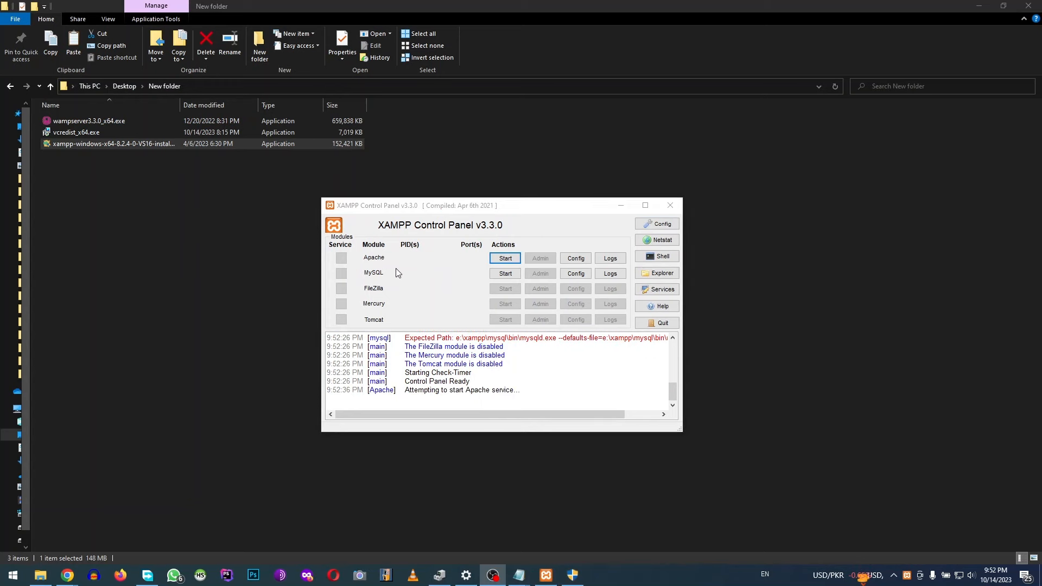
left_click(584, 576)
left_click(497, 391)
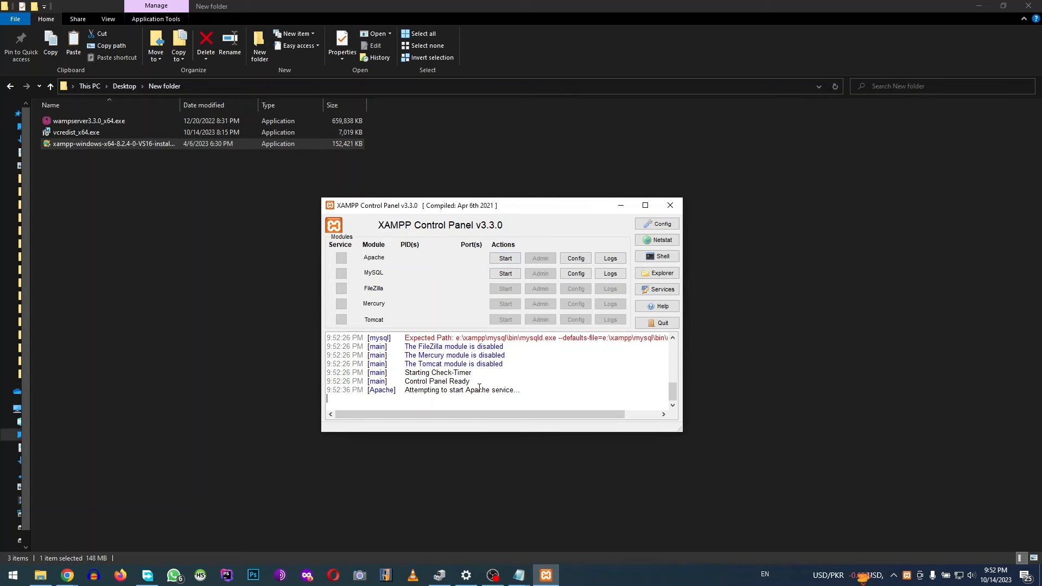
triple_click(489, 392)
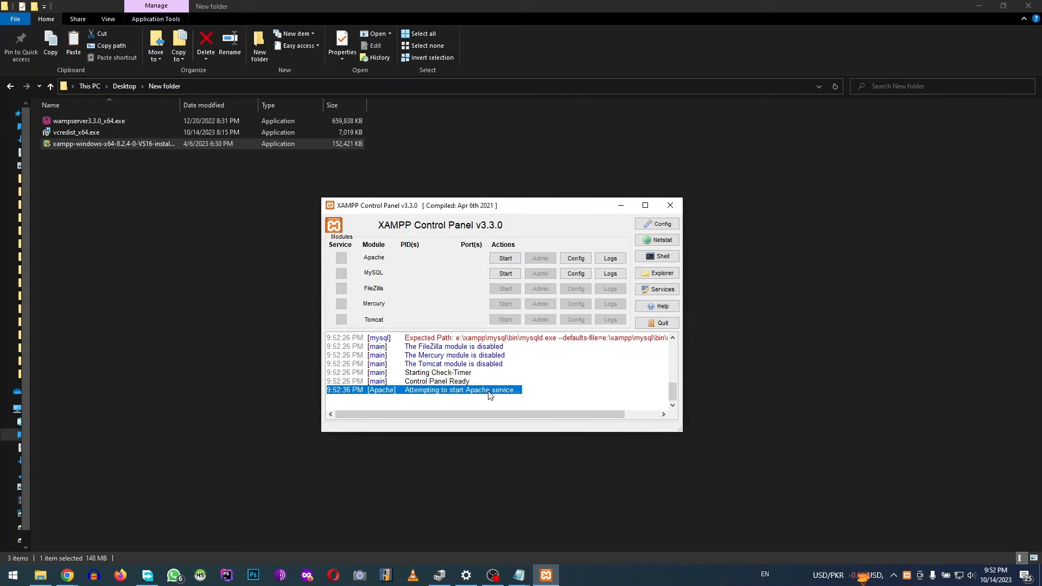
left_click(491, 382)
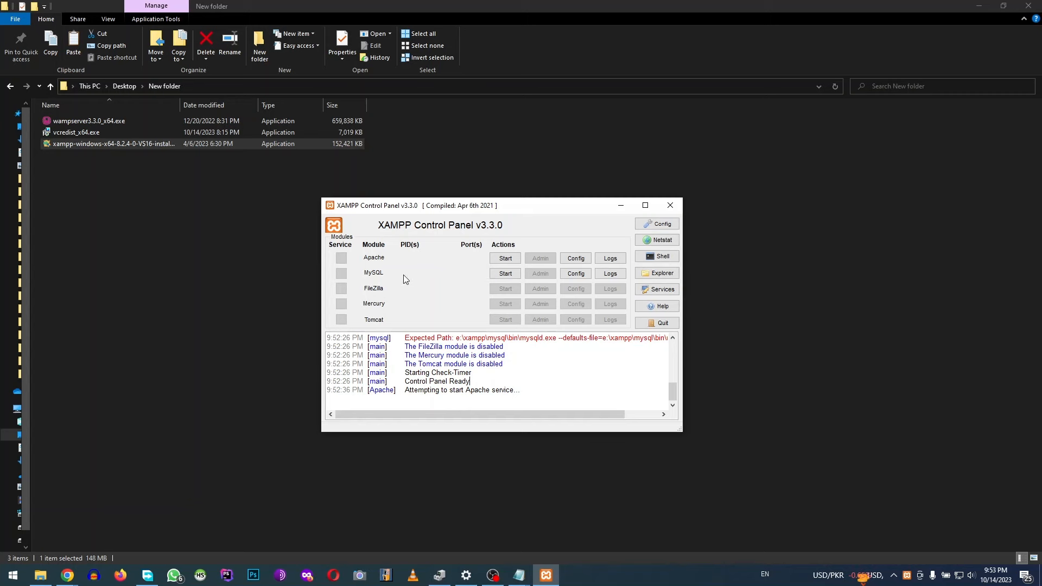
Start MySQL and approve the administrator prompt so it runs on port 3306
left_click(505, 275)
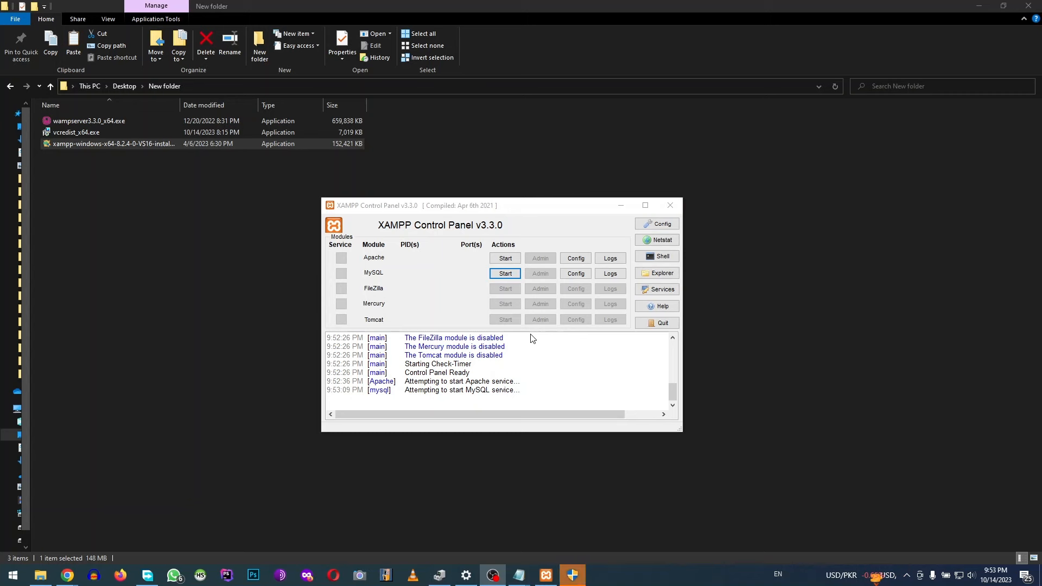
left_click(577, 579)
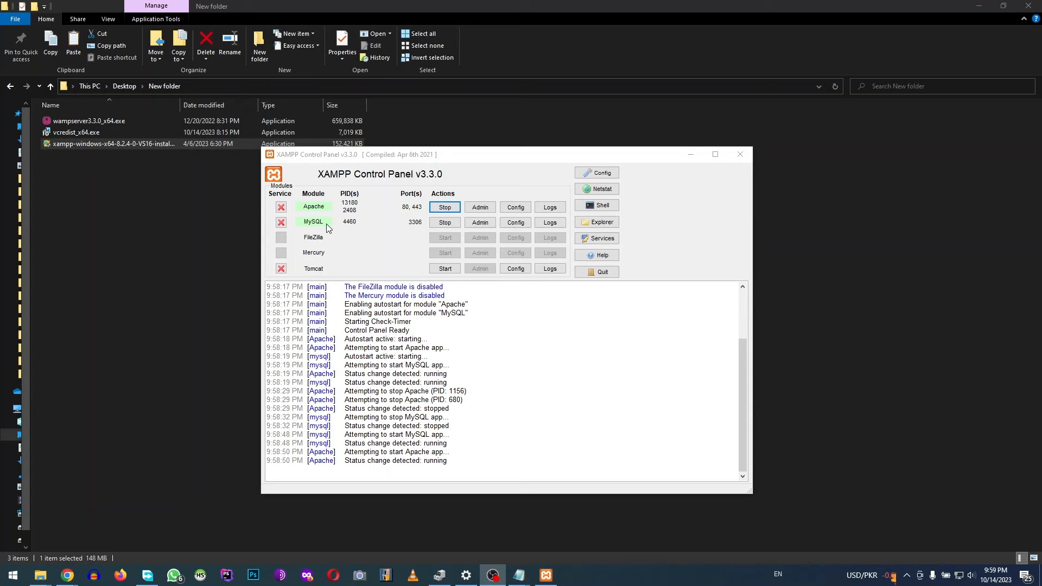
Open Apache's Config menu listing httpd.conf, httpd-ssl.conf, httpd-xampp.conf, php.ini and config.inc.php
left_click(525, 212)
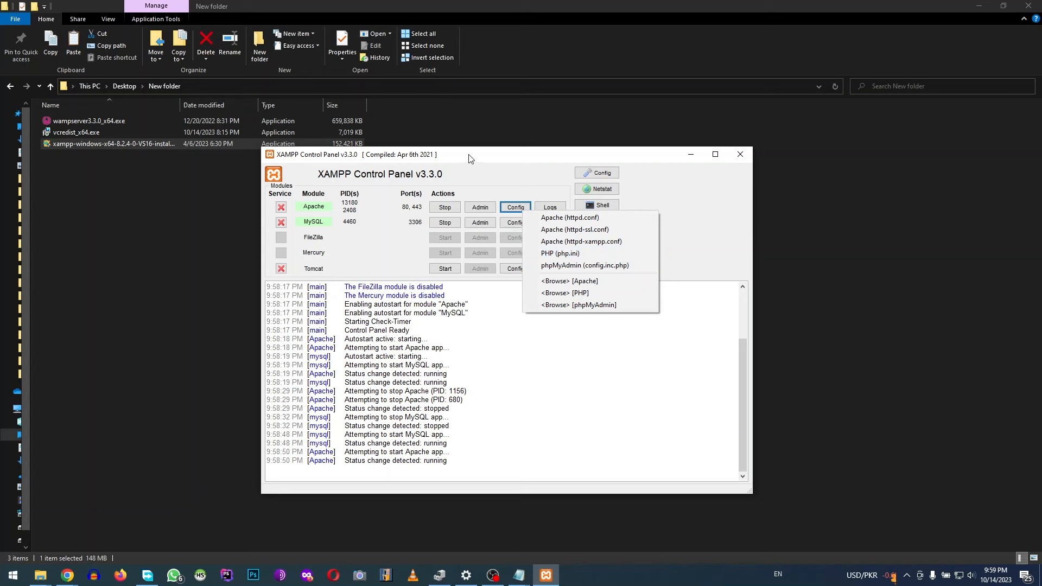
Open the htdocs folder from the D:\xampp folder in File Explorer
left_click(44, 577)
left_click(183, 529)
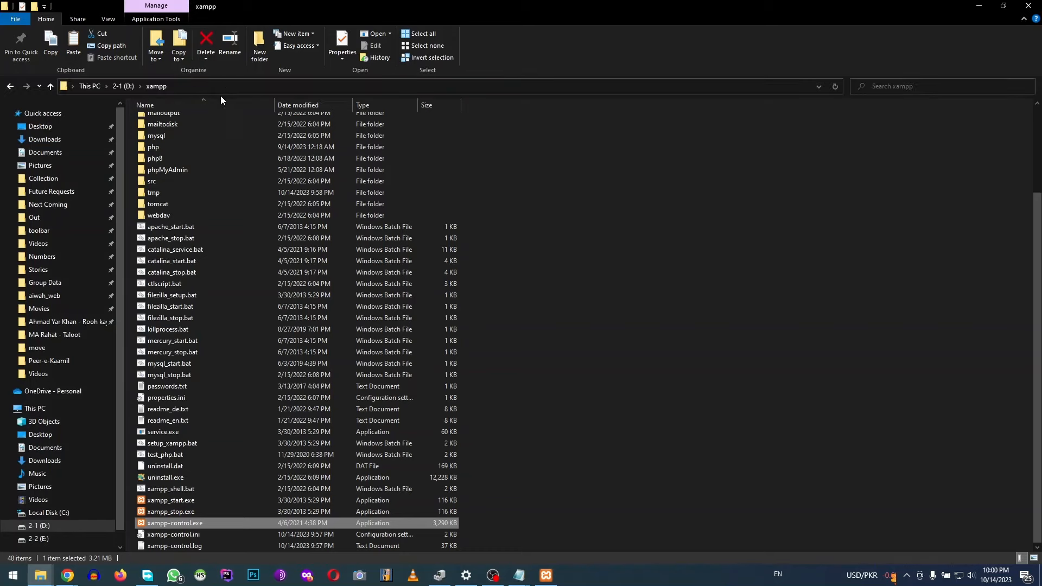
scroll(212, 199, "up", 2)
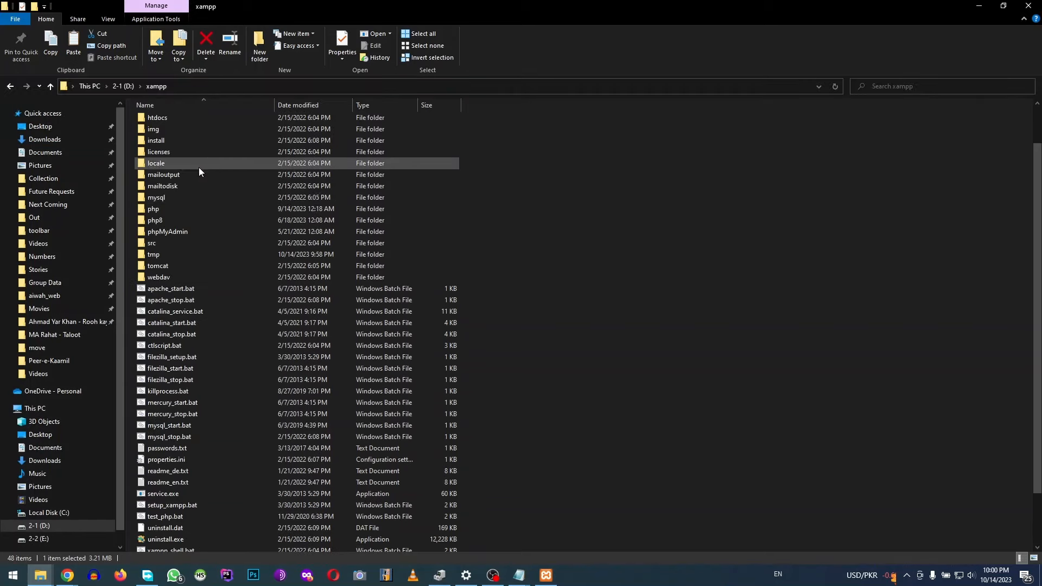
scroll(199, 167, "up", 2)
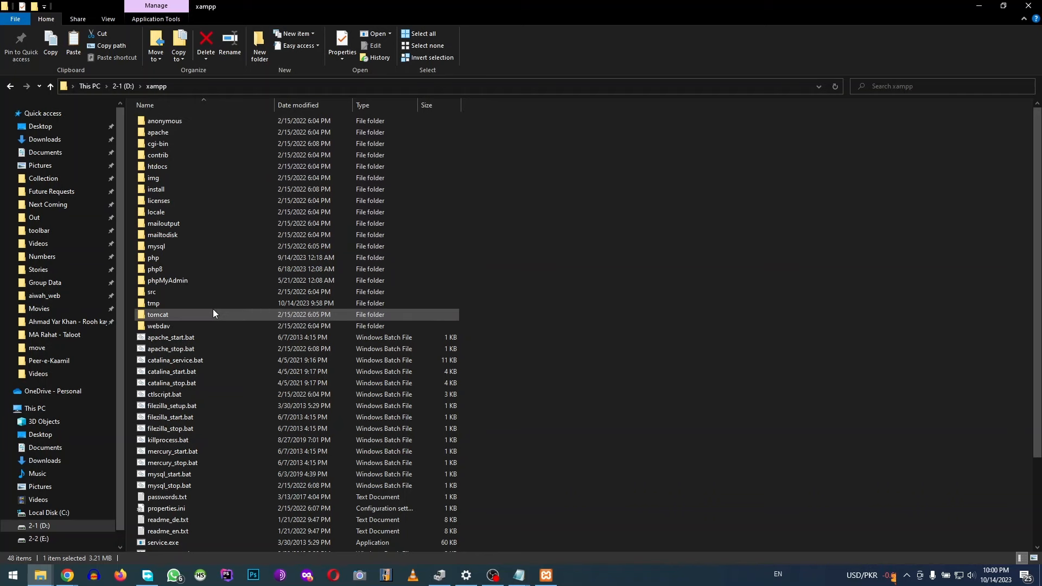
scroll(387, 342, "down", 3)
scroll(386, 342, "up", 3)
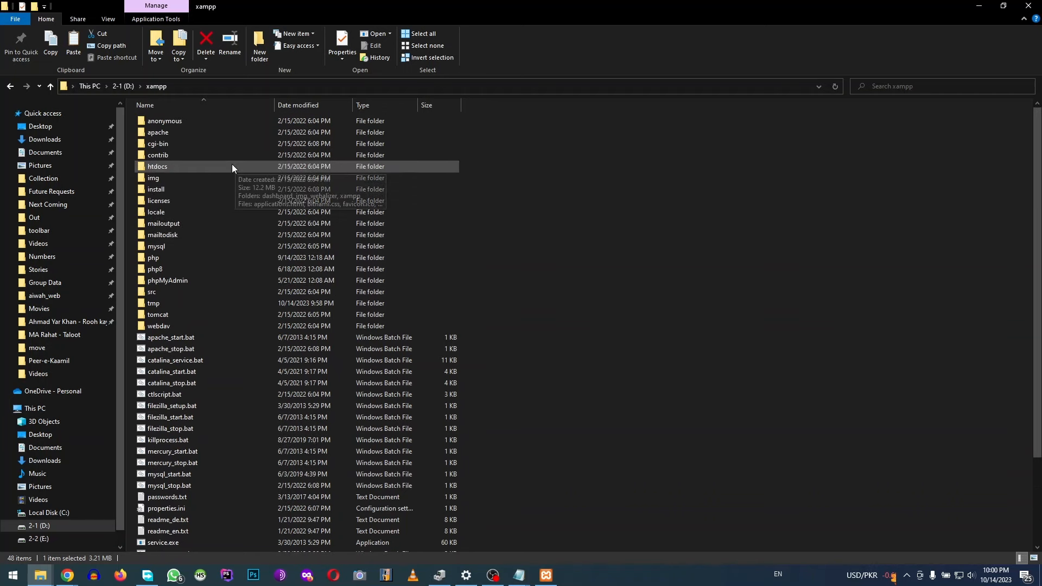
left_click(194, 168)
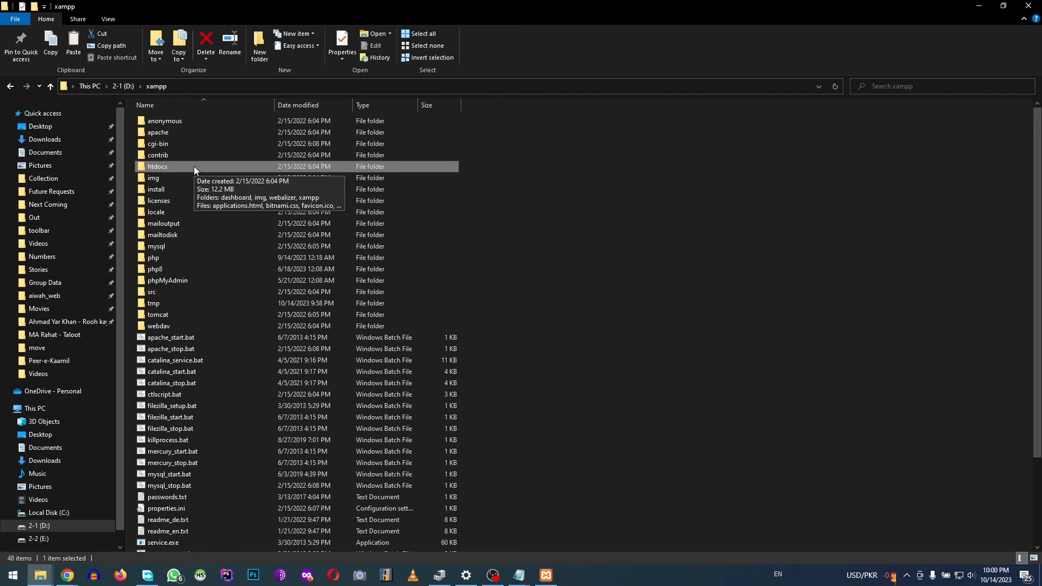
double_click(194, 166)
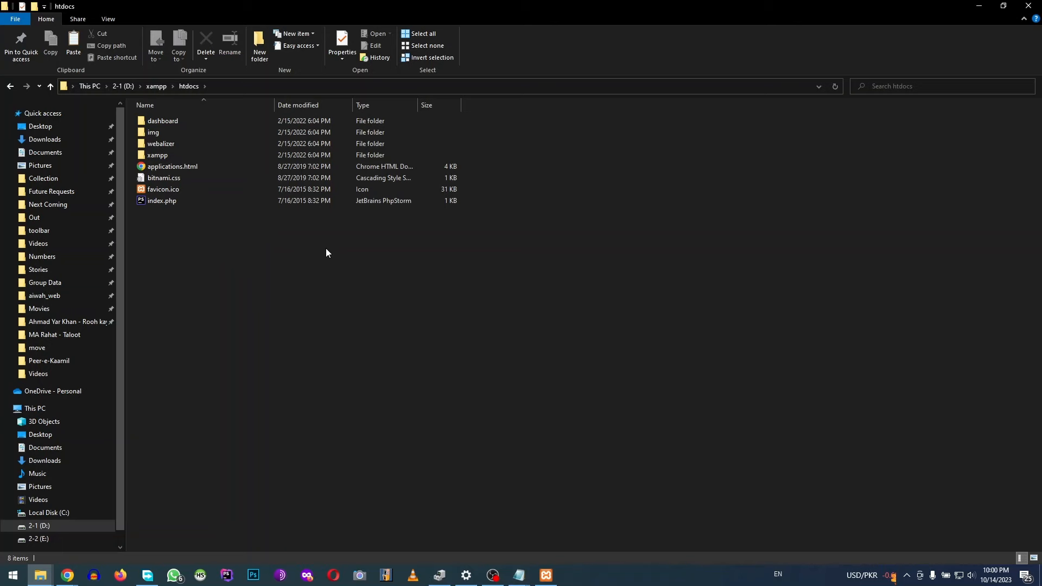
Bring the XAMPP Control Panel forward, minimise Explorer, and reposition the panel
left_click(546, 576)
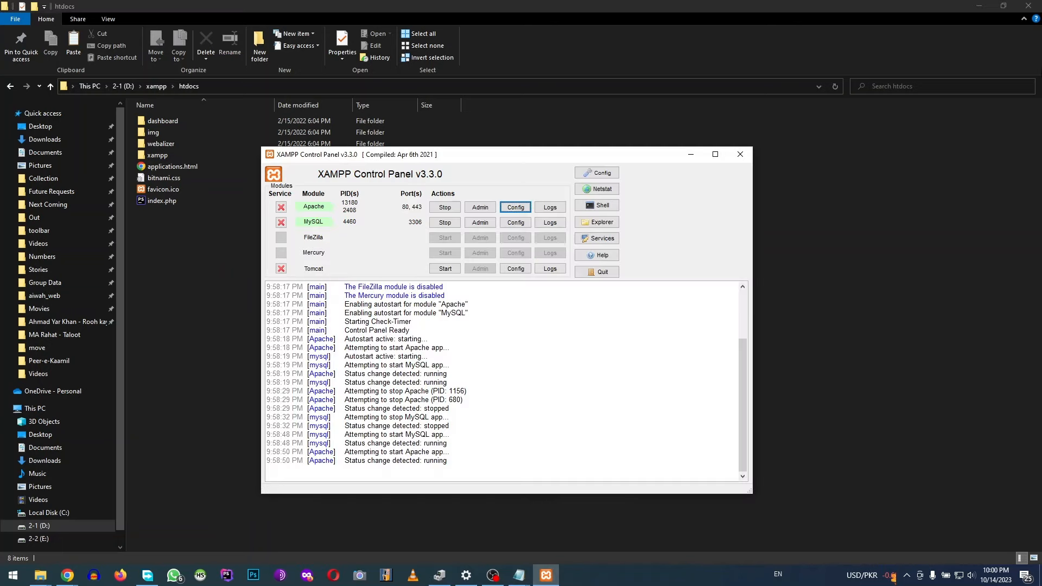
left_click(979, 5)
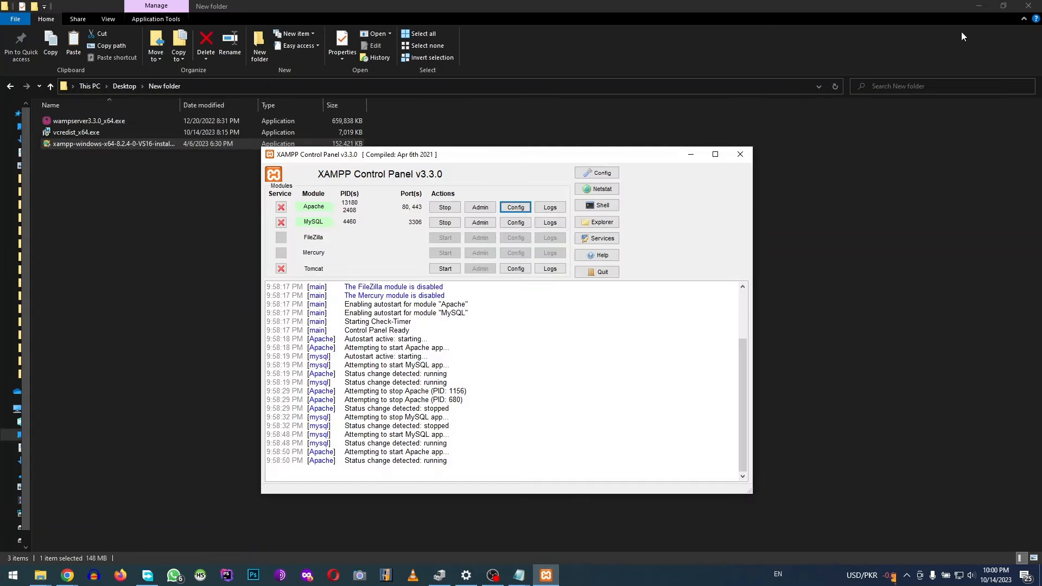
left_click_drag(452, 160, 510, 147)
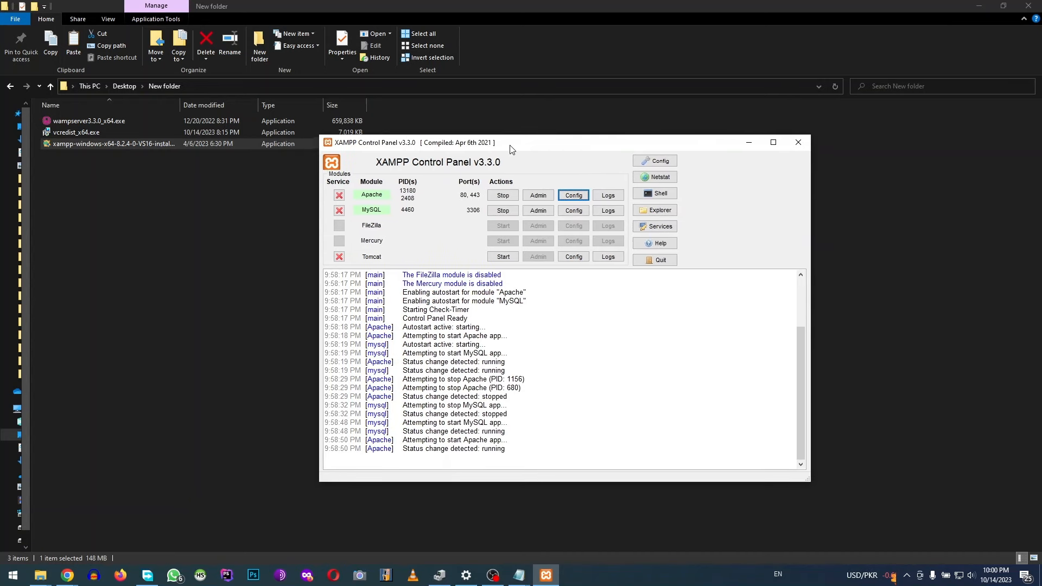